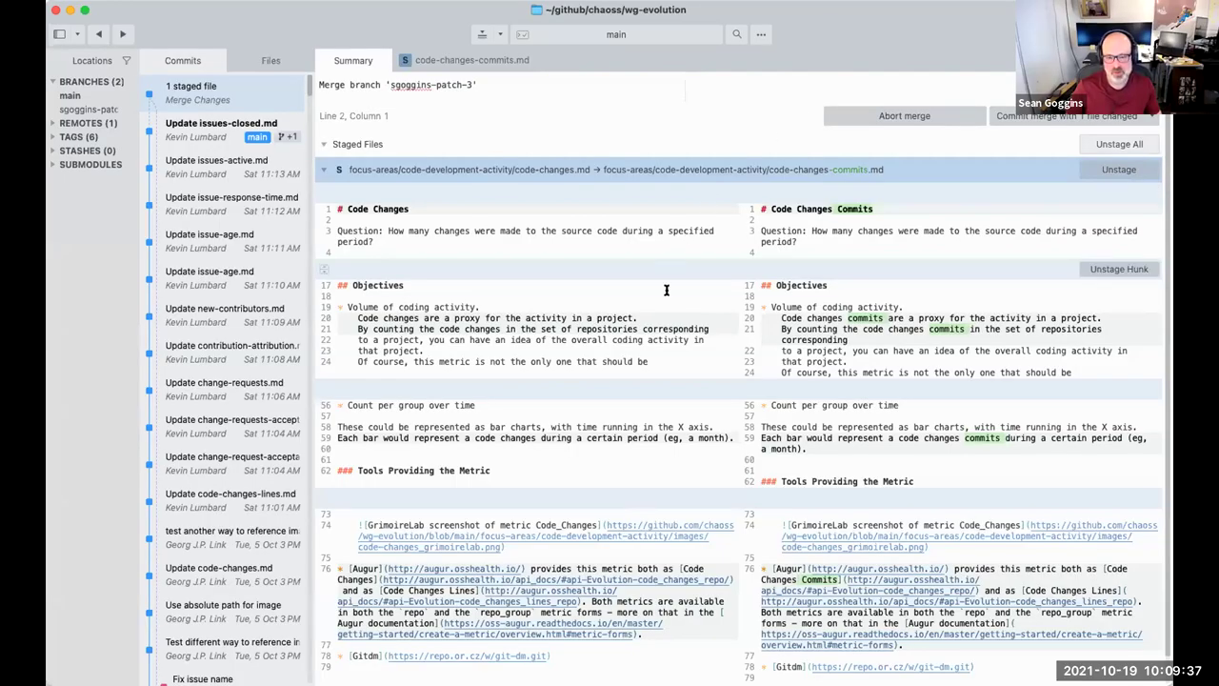
Step: Review the staged rename of code-changes.md to code-changes-commits.md and commit the merge of the patch-3 branch
scroll(683, 279, "down", 1)
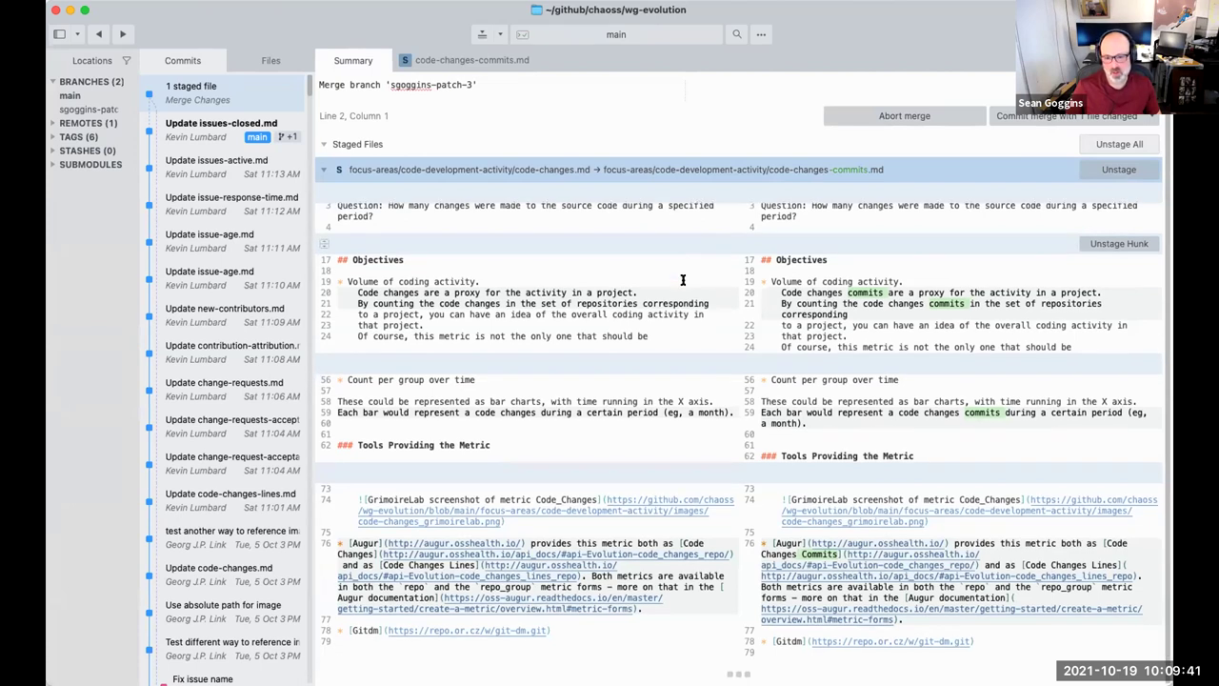
scroll(683, 279, "up", 1)
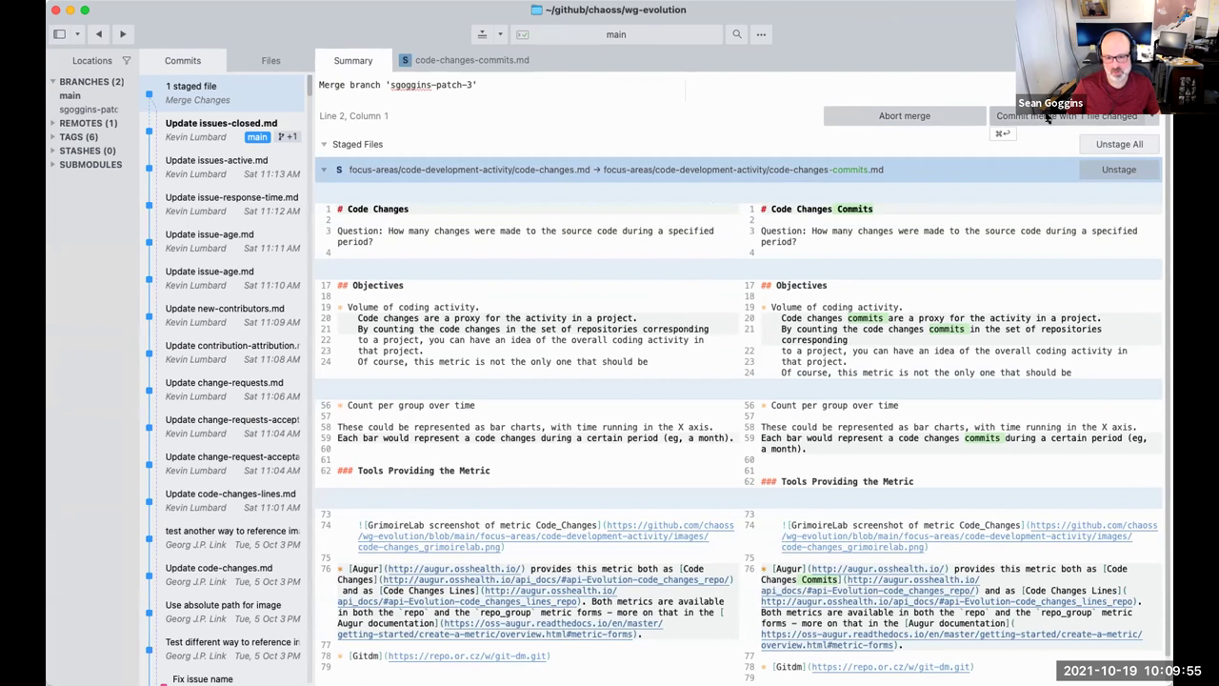
scroll(888, 379, "down", 1)
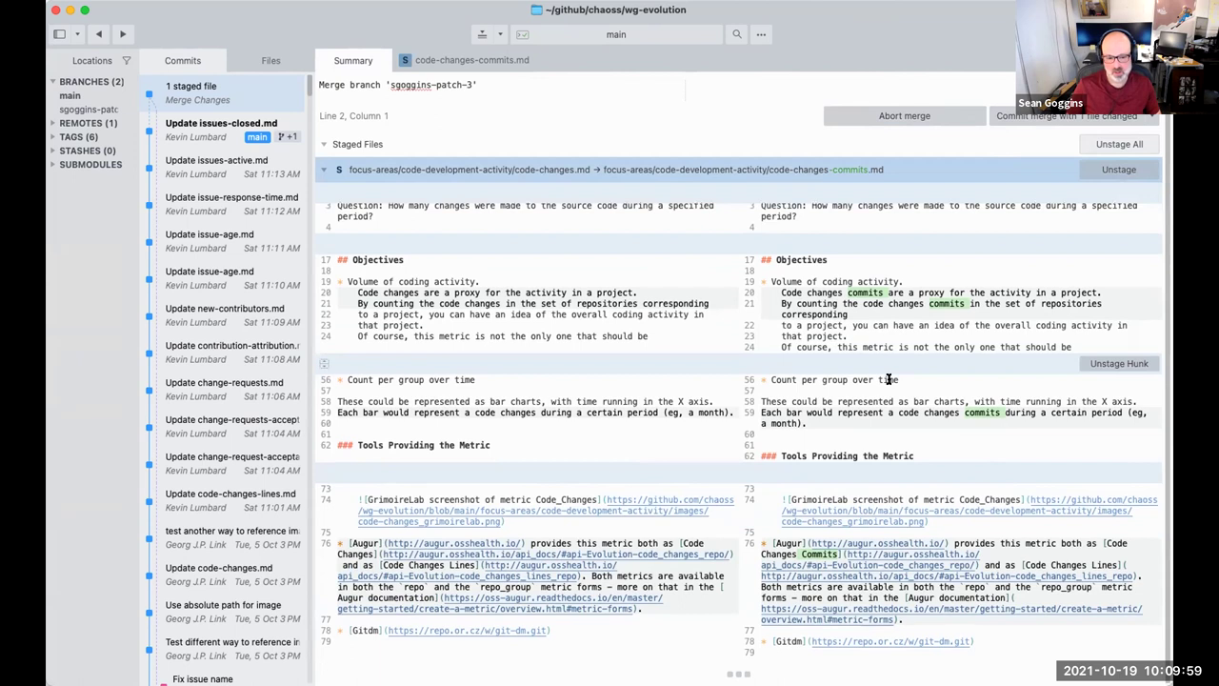
scroll(888, 381, "up", 1)
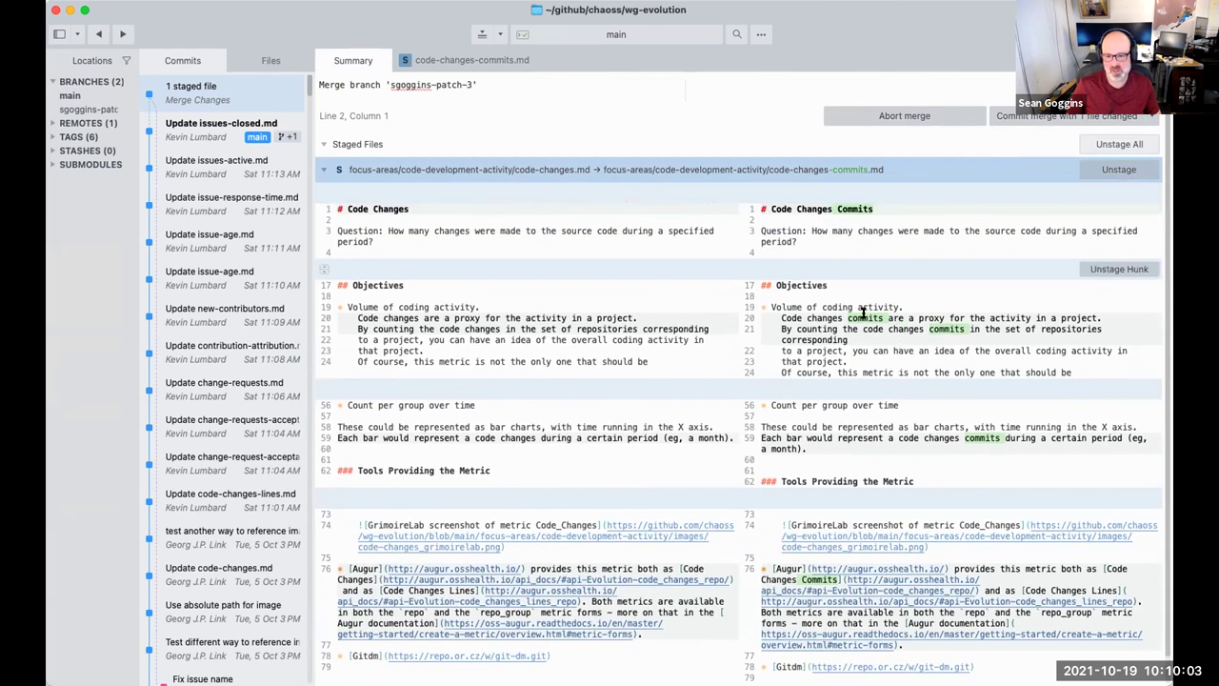
left_click(933, 329)
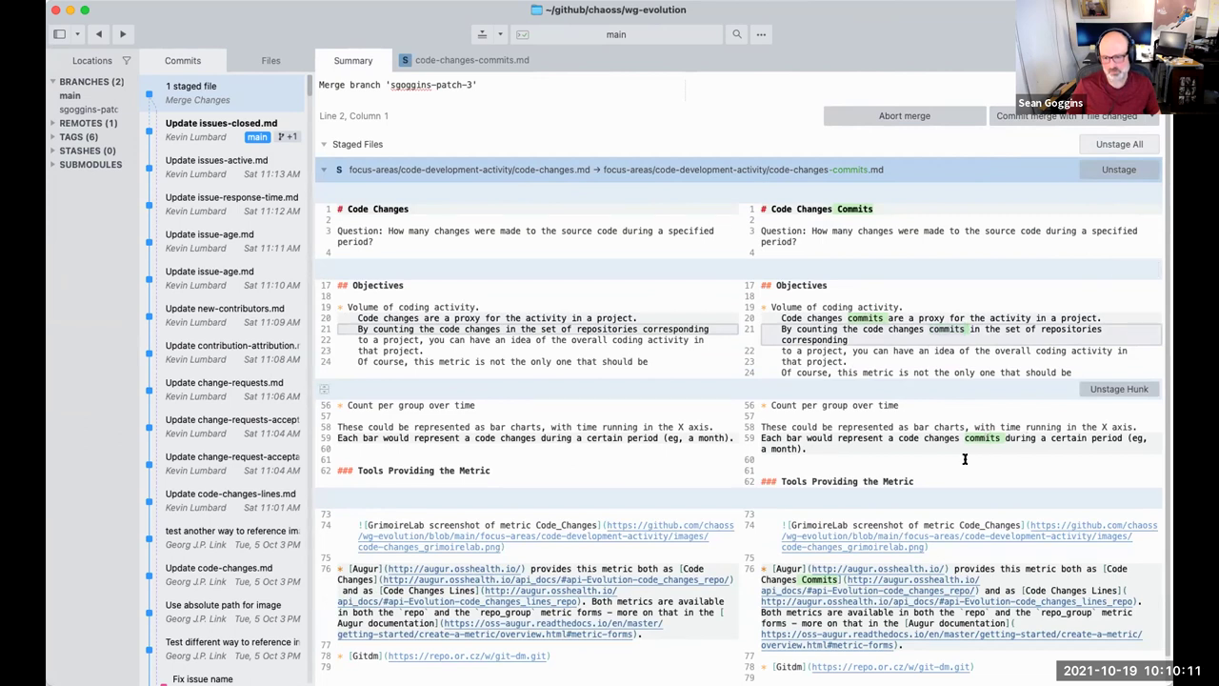
left_click(1068, 115)
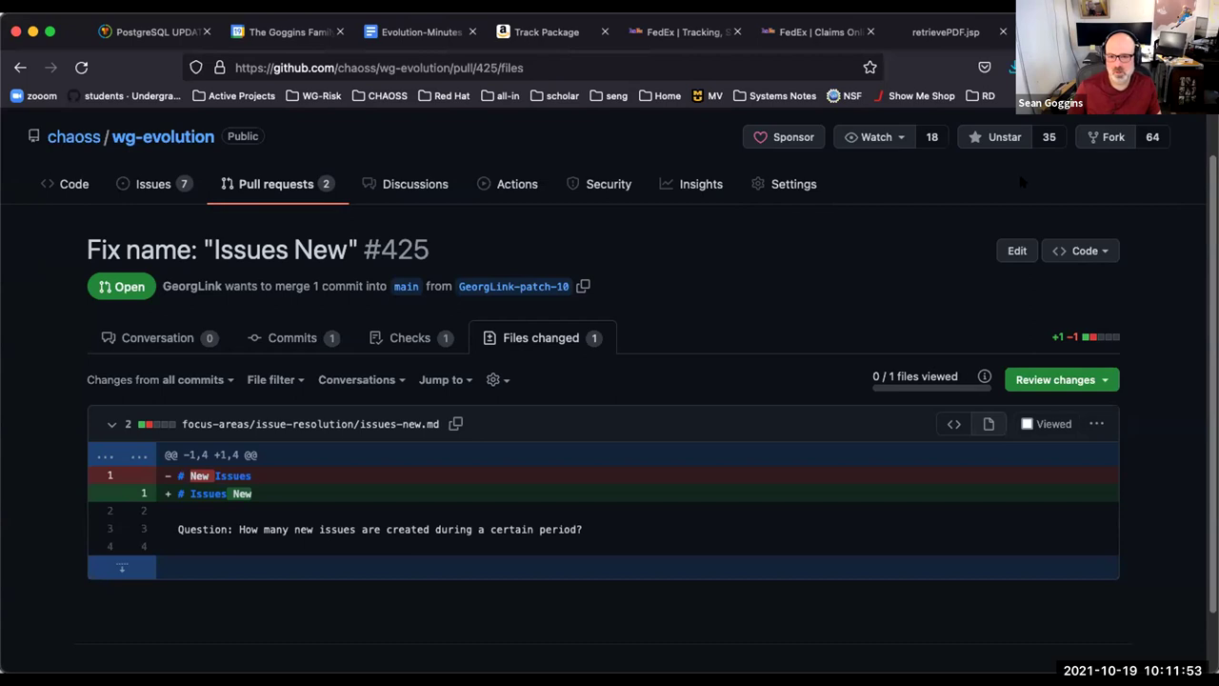
Step: Open chaoss.community in a new browser tab and go to its Metrics page
key("super+t")
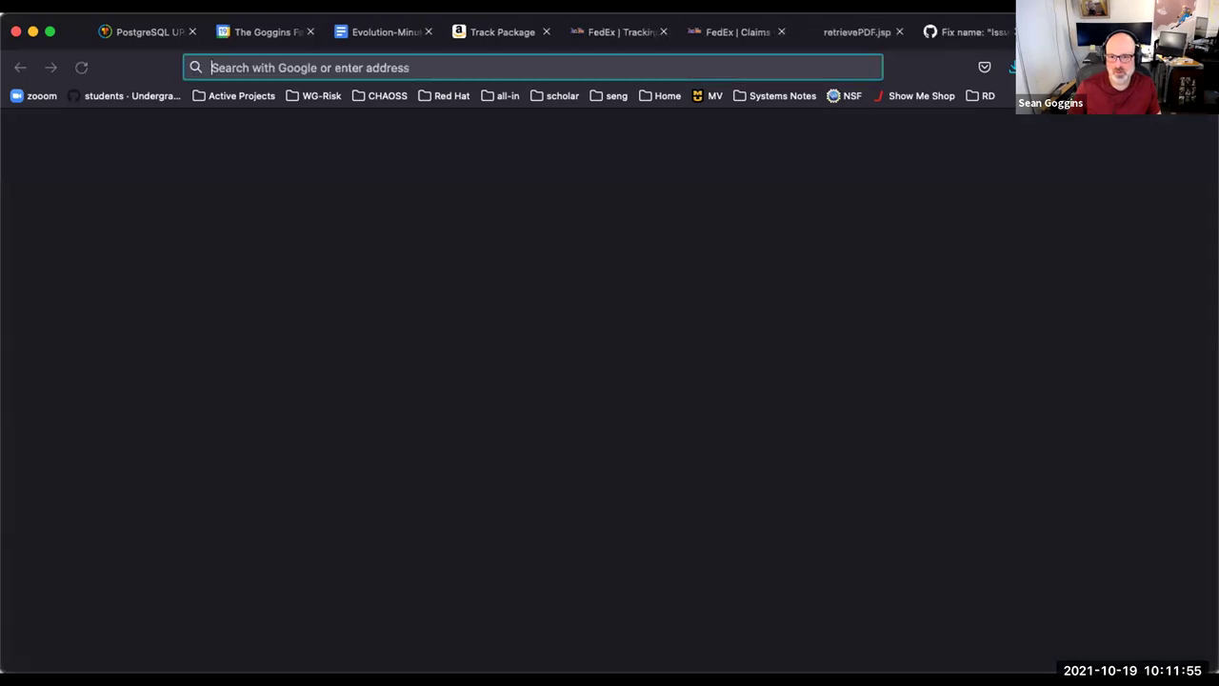
type("chaoss.community/")
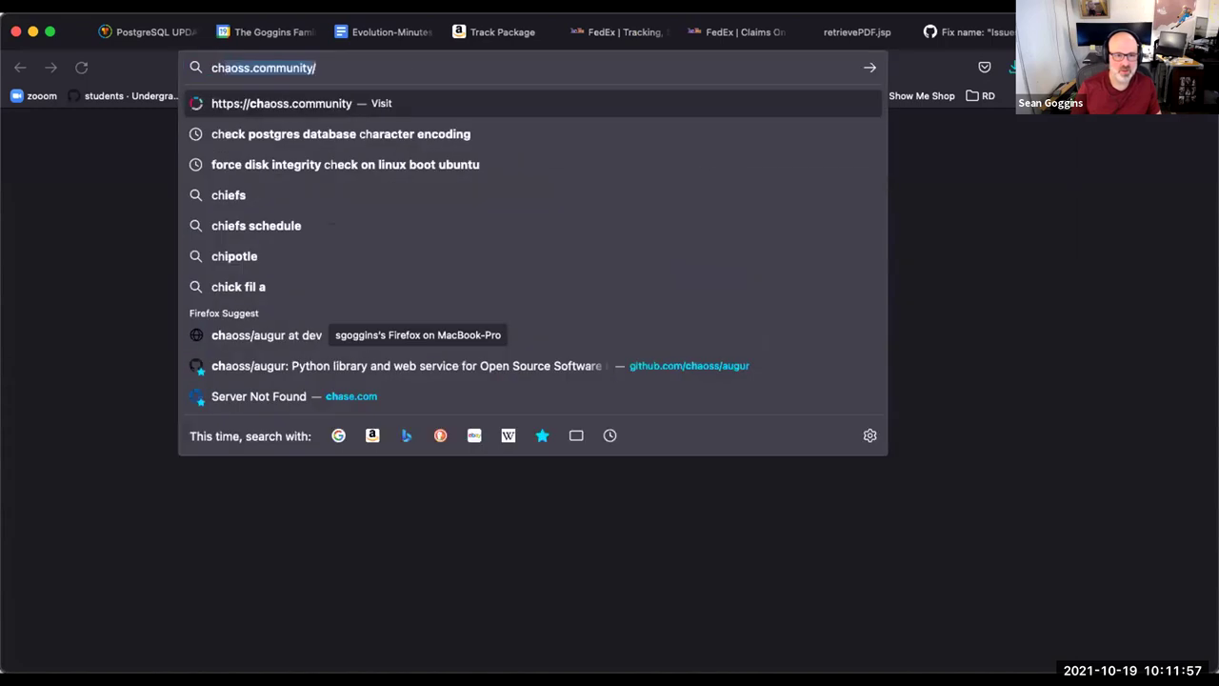
key("Return")
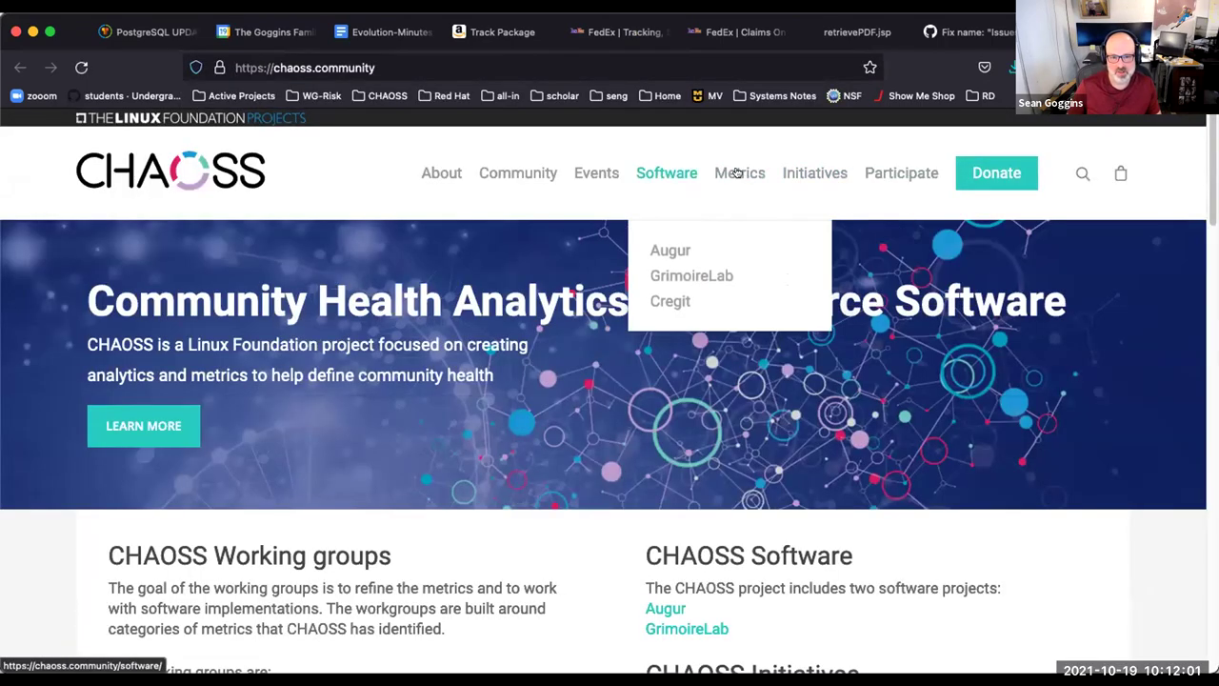
mouse_move(740, 173)
left_click(736, 251)
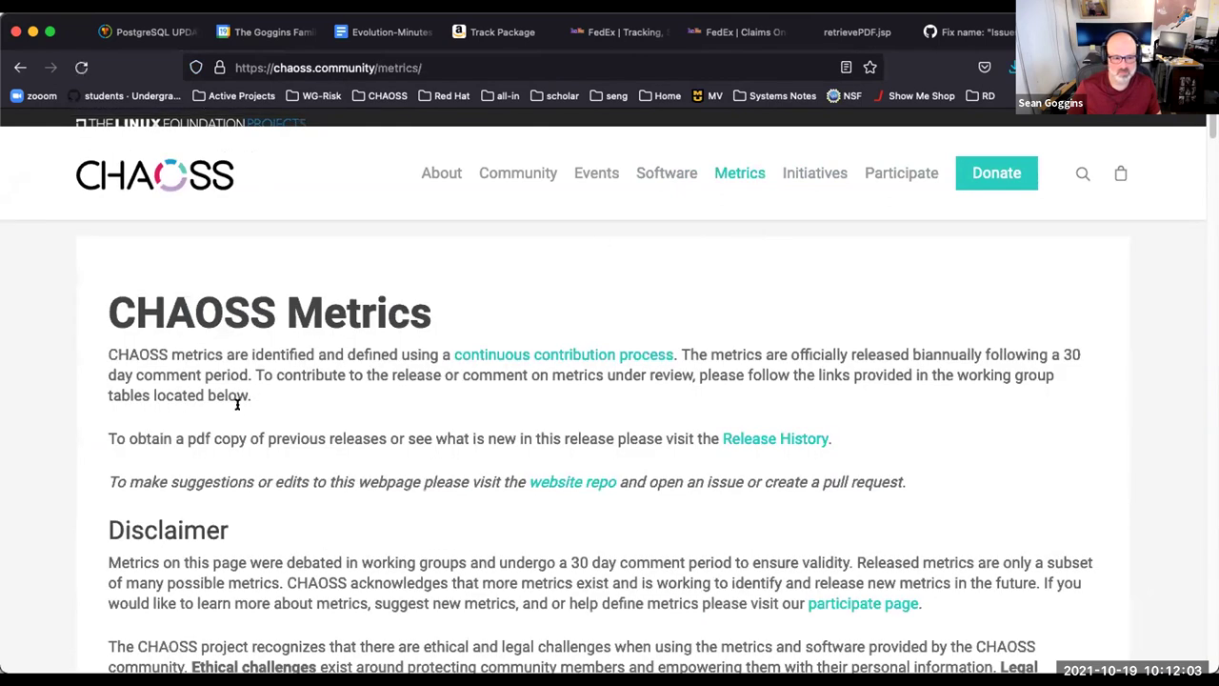
Step: Look through the metrics tables to the Issue Resolution focus area in the Evolution section
scroll(471, 317, "down", 12)
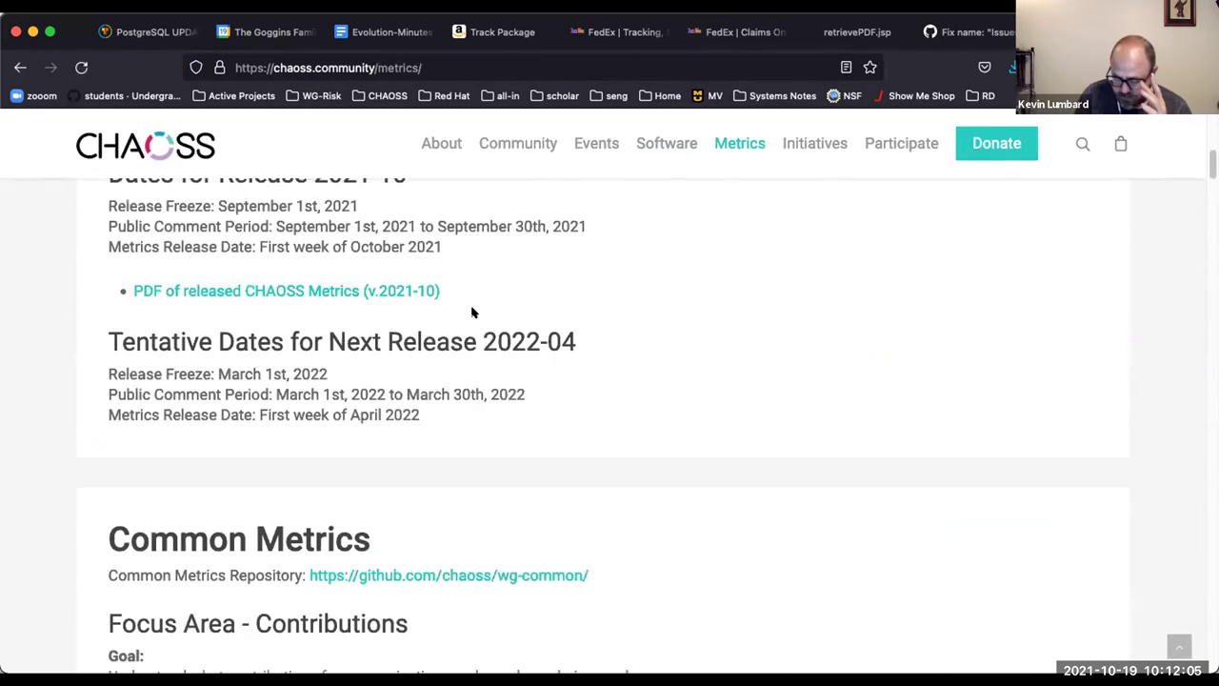
scroll(471, 312, "down", 10)
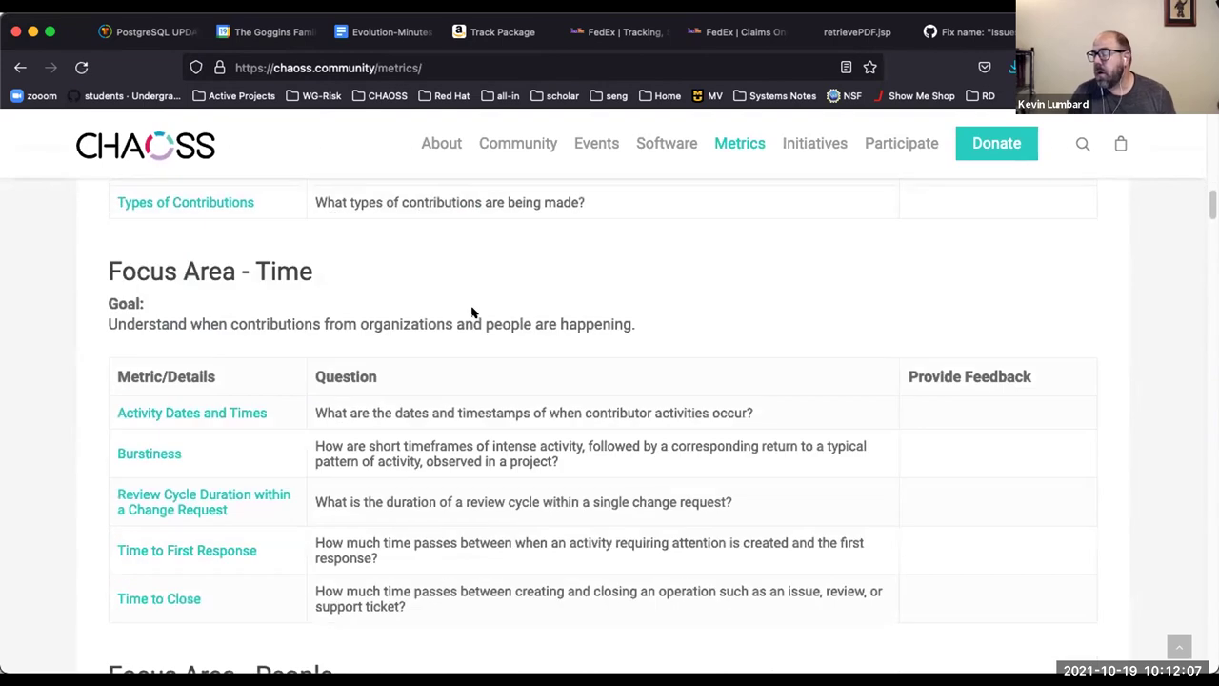
scroll(470, 312, "down", 12)
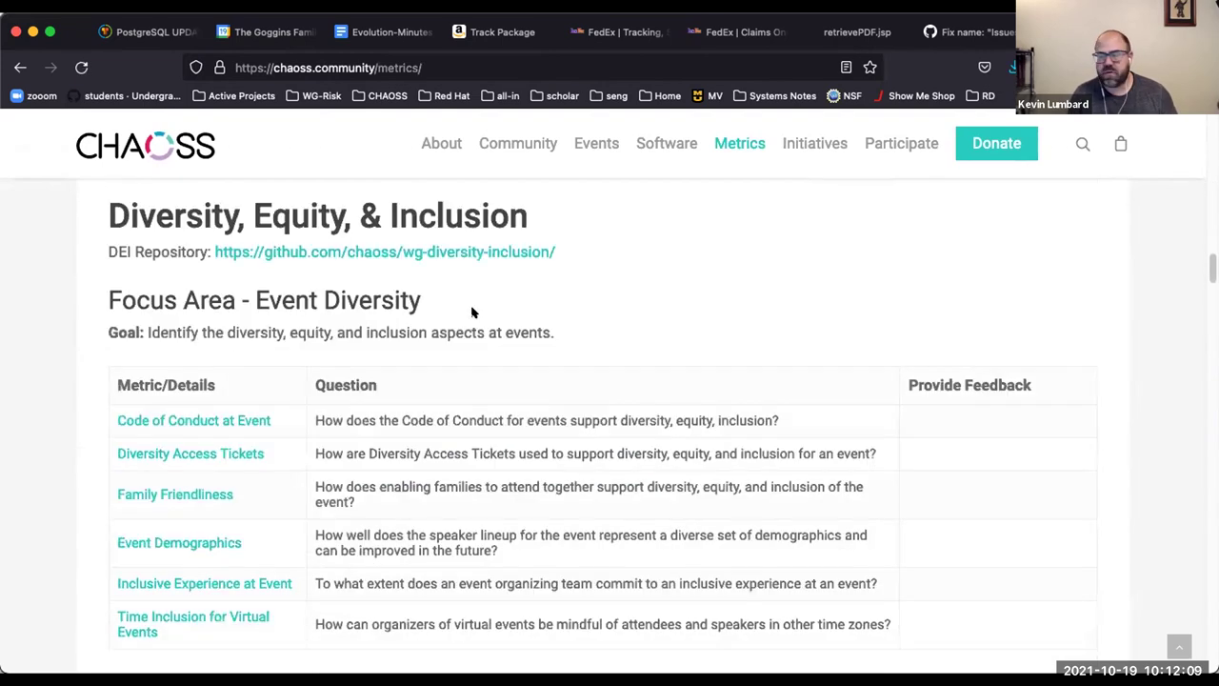
scroll(487, 322, "down", 10)
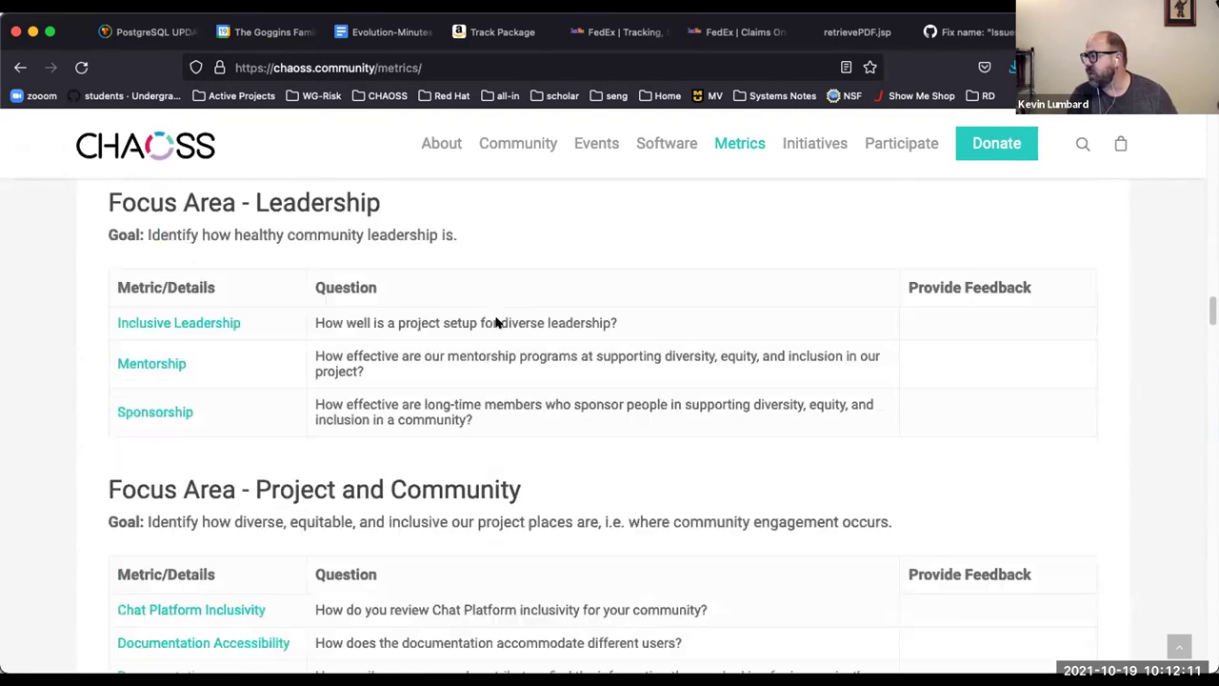
scroll(495, 322, "down", 10)
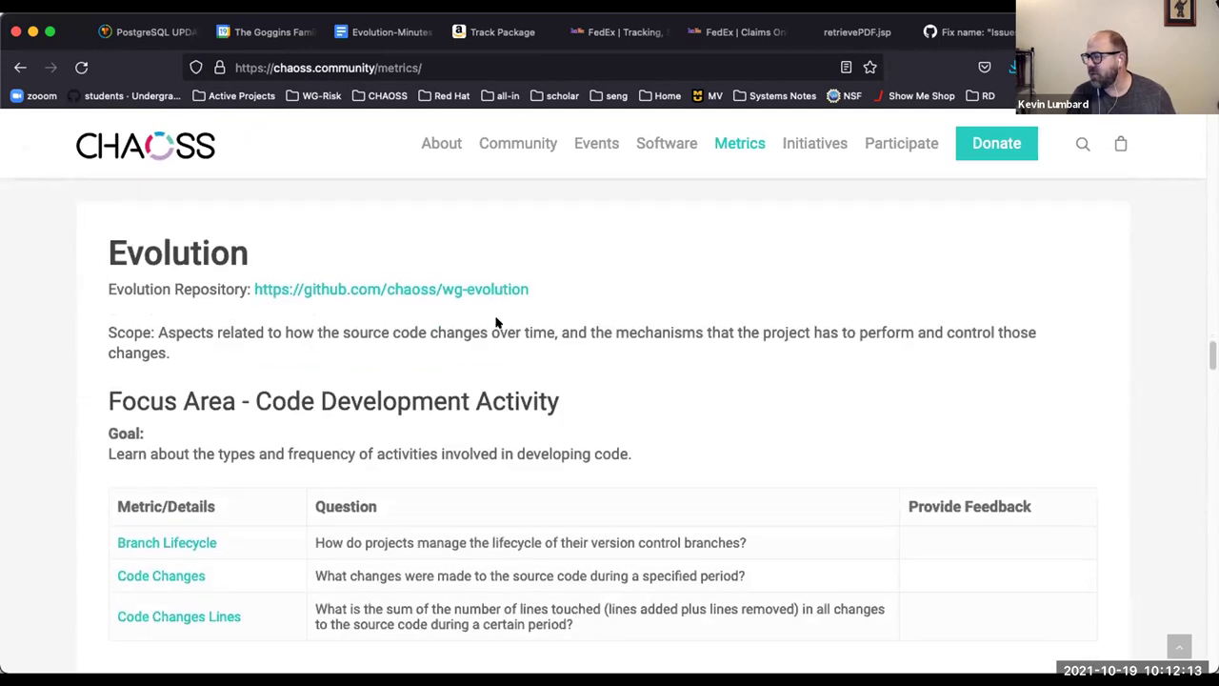
scroll(495, 322, "down", 1)
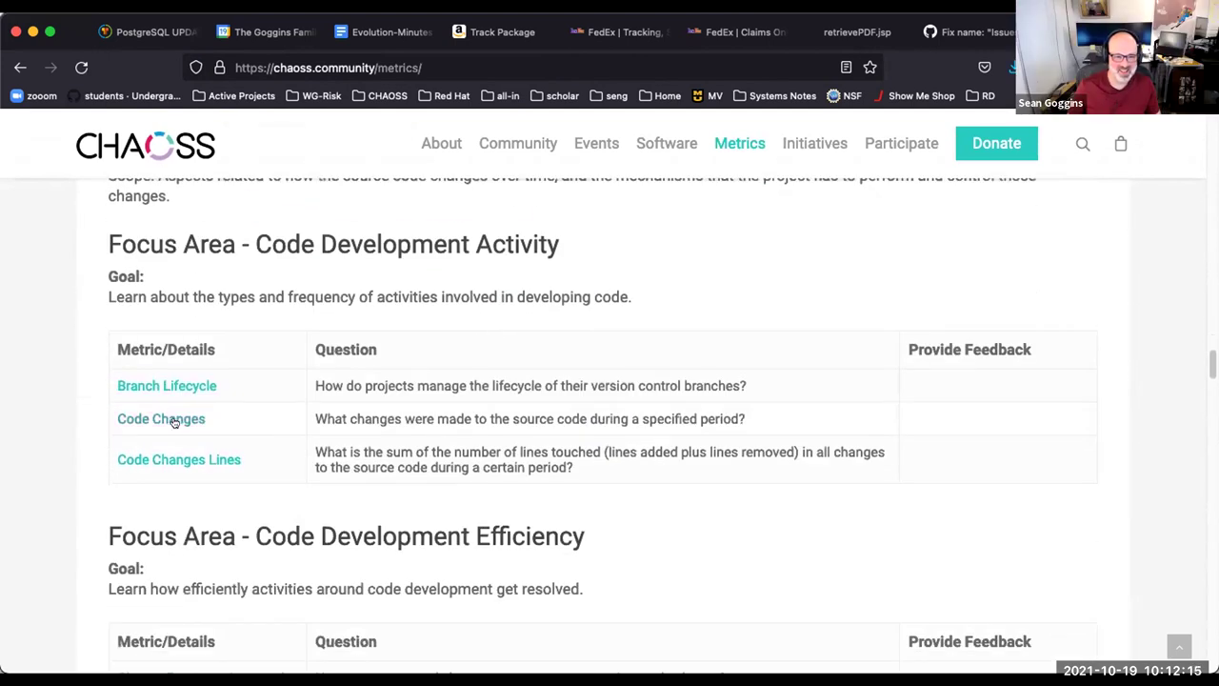
scroll(348, 413, "down", 6)
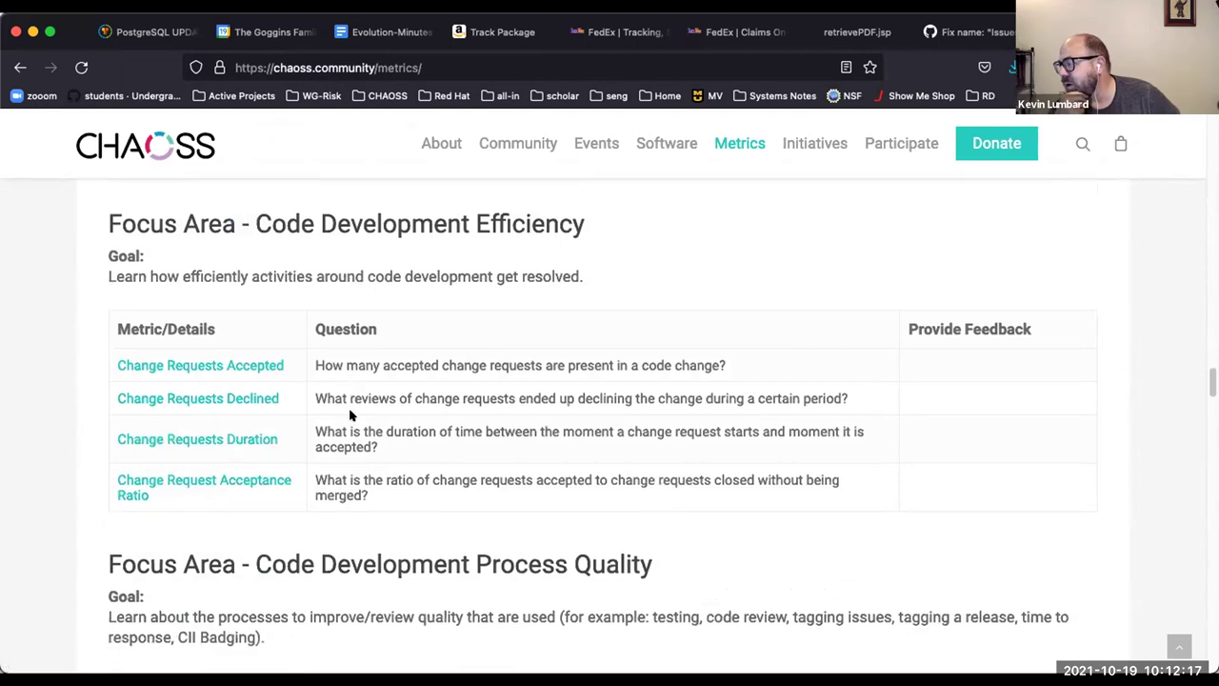
scroll(350, 414, "down", 4)
scroll(349, 414, "down", 2)
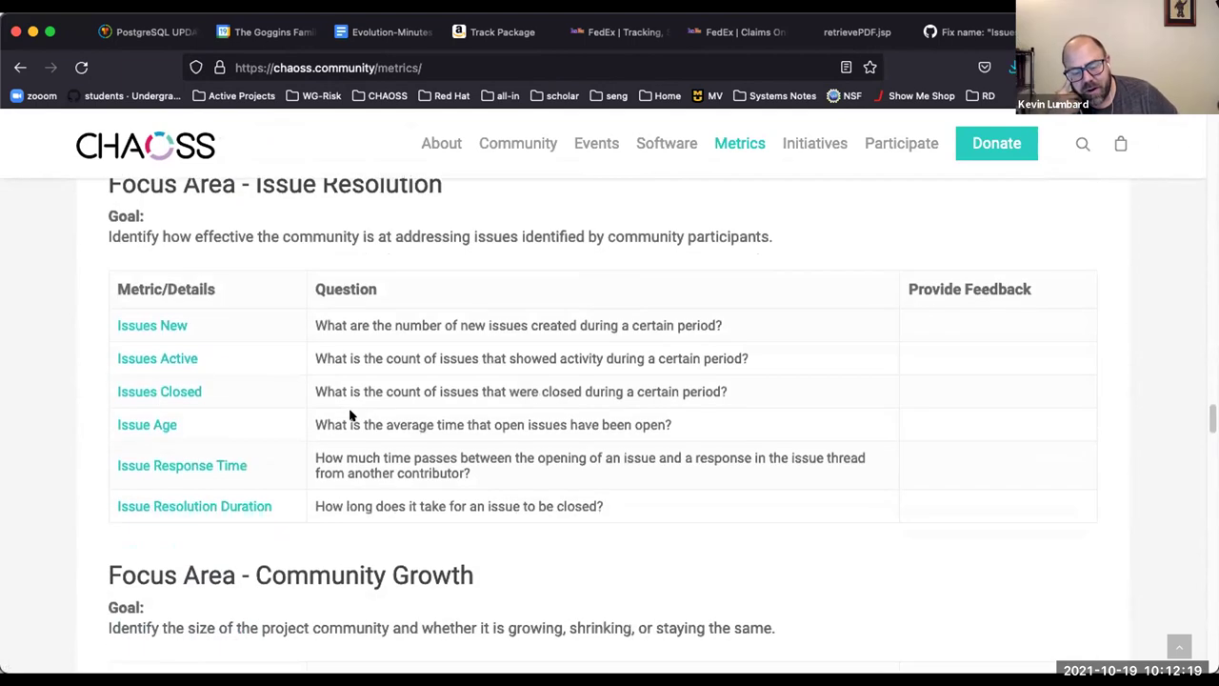
Step: View the Issues New and Issues Active metric pages to compare their headings, returning to the metrics list after each
left_click(176, 325)
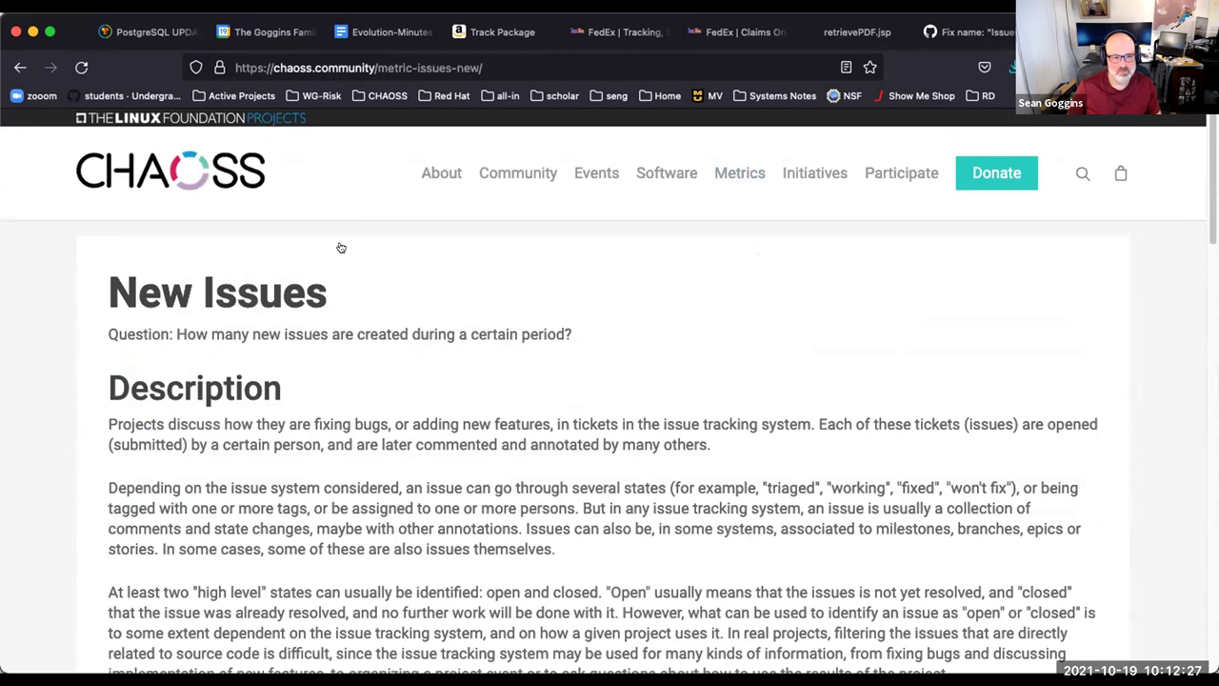
left_click(20, 67)
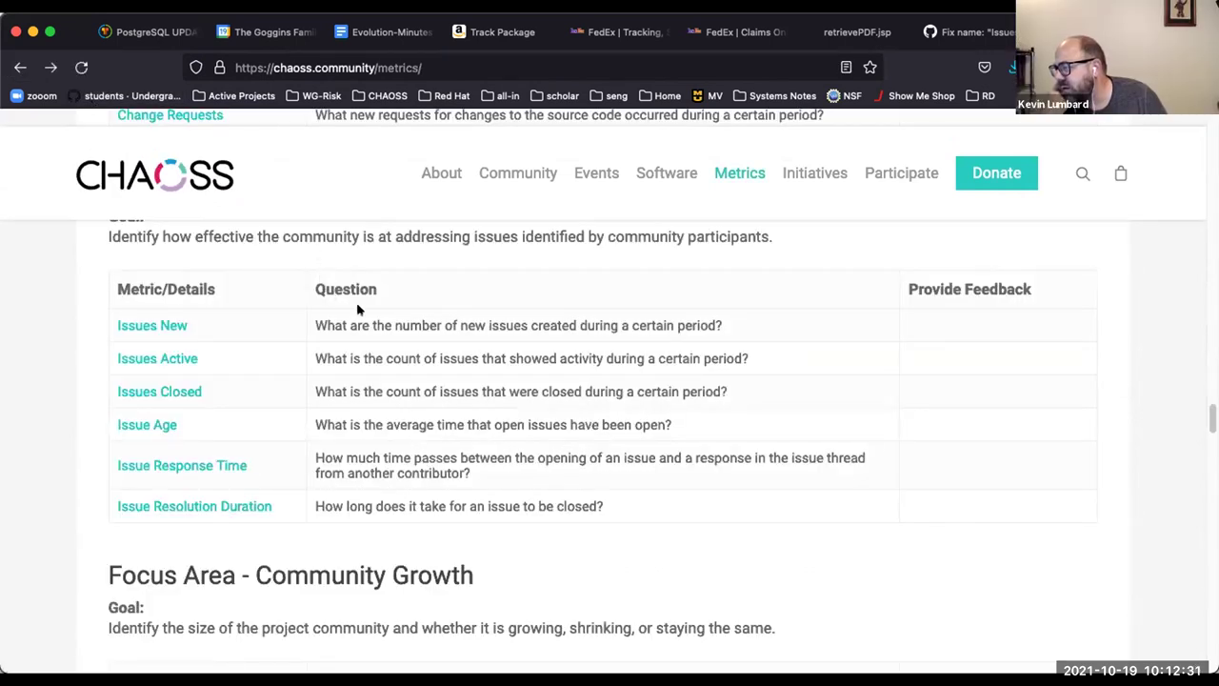
left_click(160, 357)
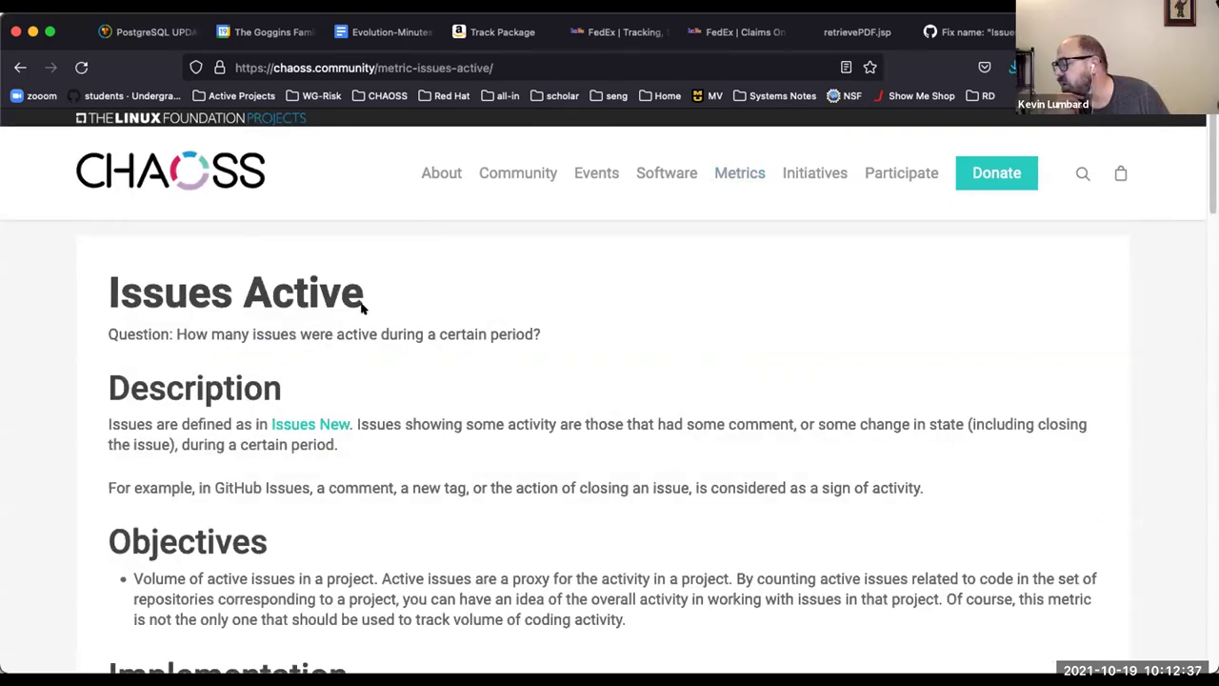
left_click(20, 66)
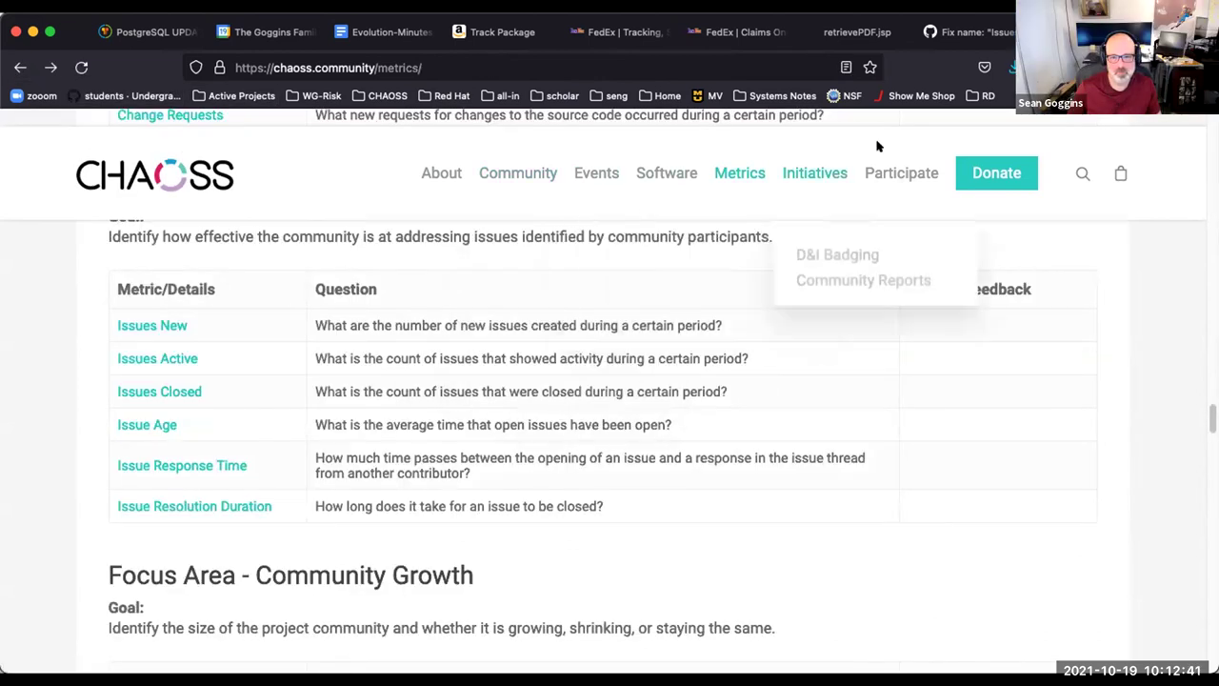
Step: Return to pull request #425, Fix name: "Issues New", and merge it into main
left_click(963, 32)
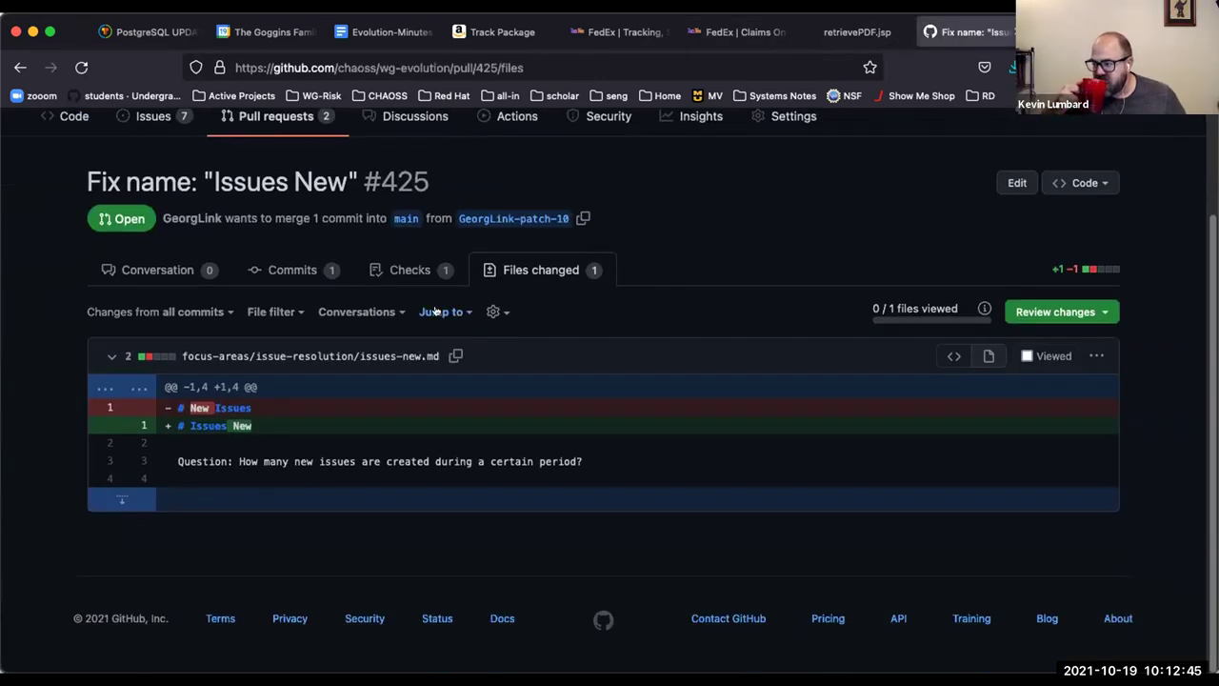
scroll(724, 307, "up", 3)
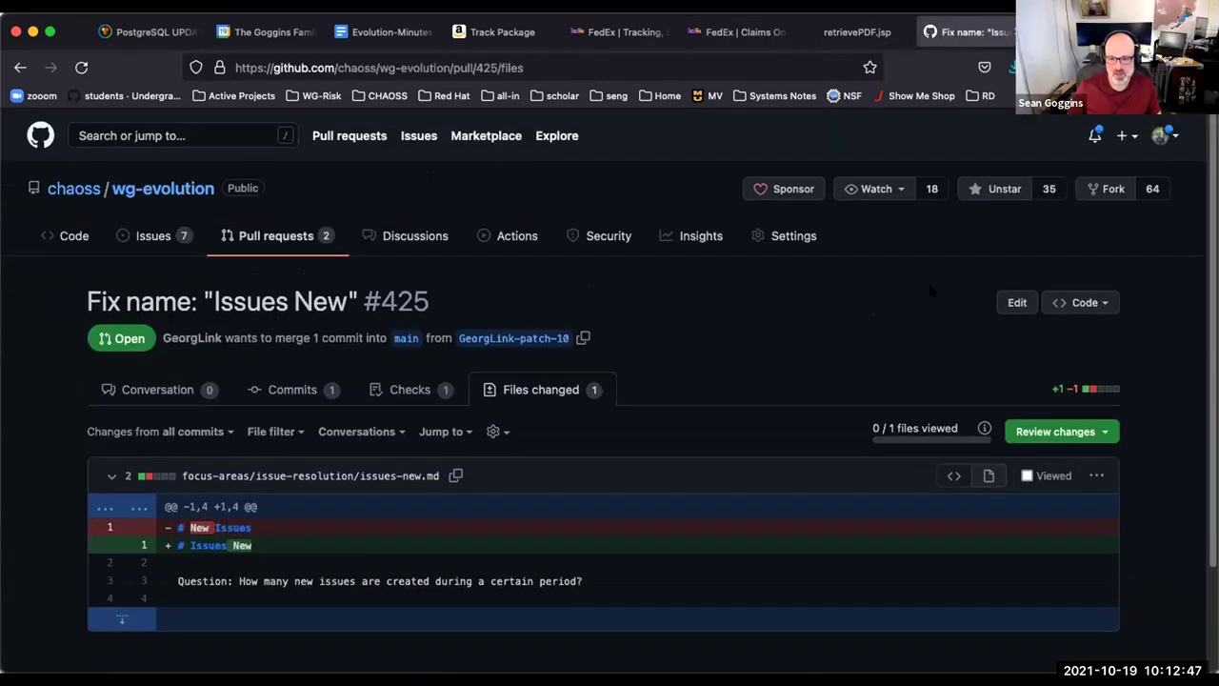
left_click(150, 391)
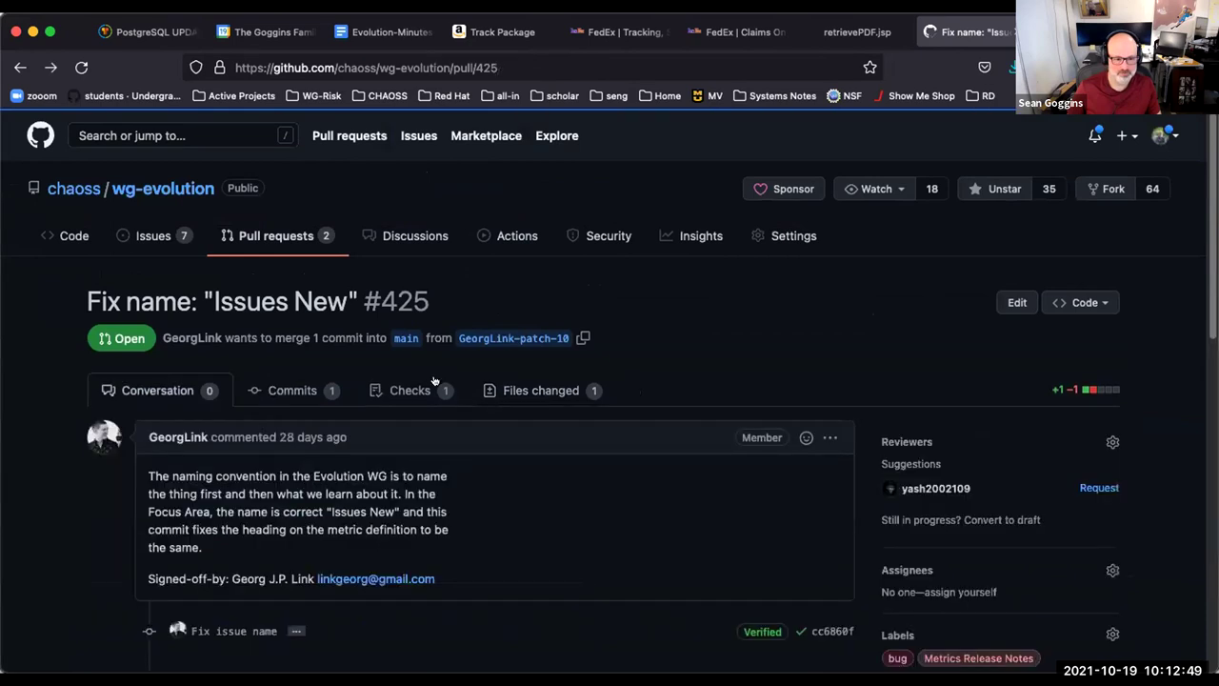
scroll(750, 411, "down", 5)
scroll(750, 412, "down", 3)
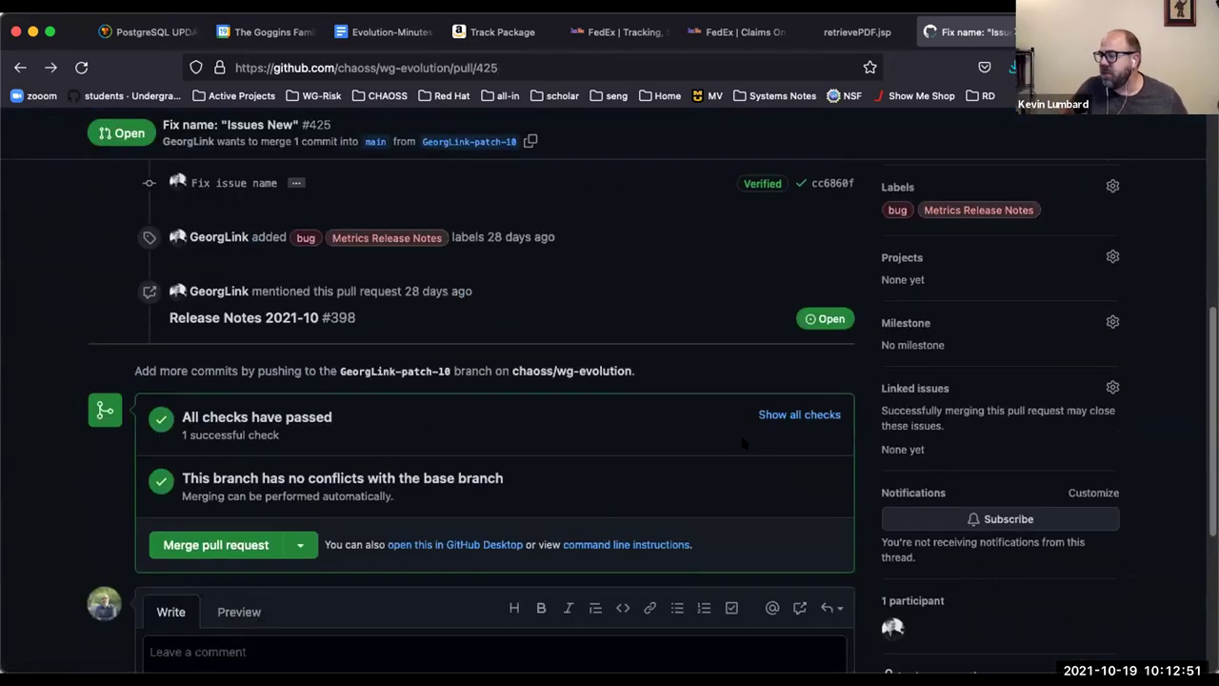
left_click(229, 549)
left_click(228, 585)
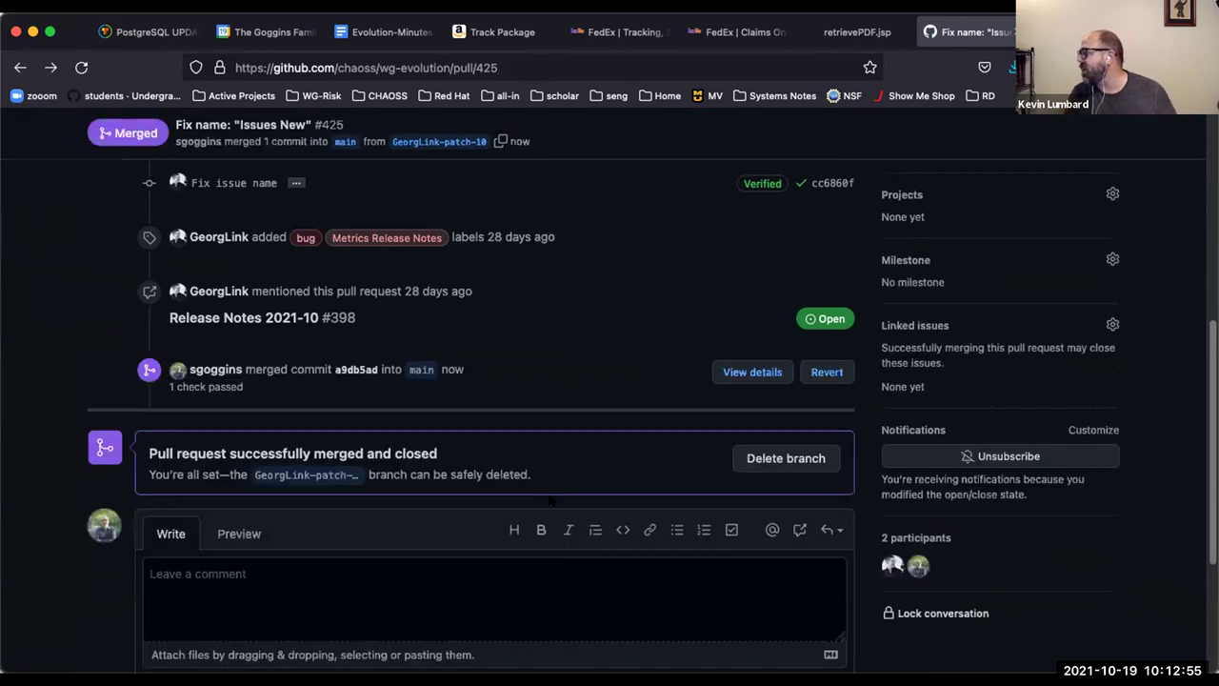
Step: Show the wg-evolution repository's open pull requests and preview "Add reactions to change requests and issues"
scroll(543, 488, "up", 10)
left_click(286, 238)
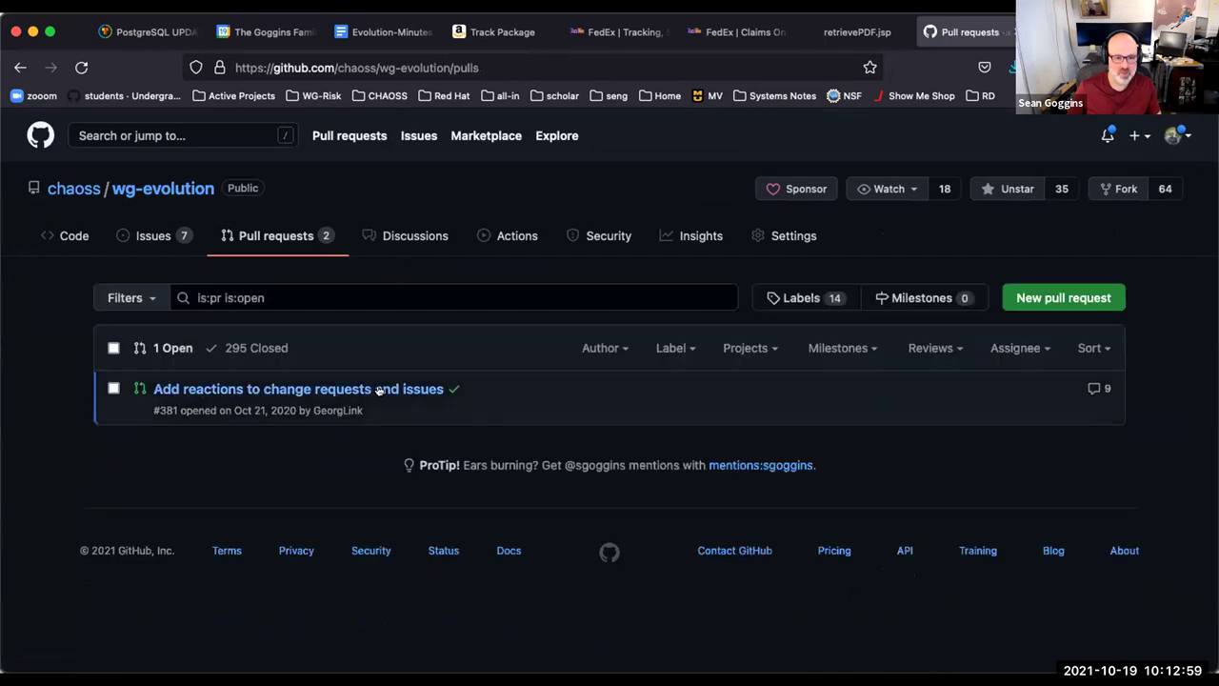
mouse_move(378, 391)
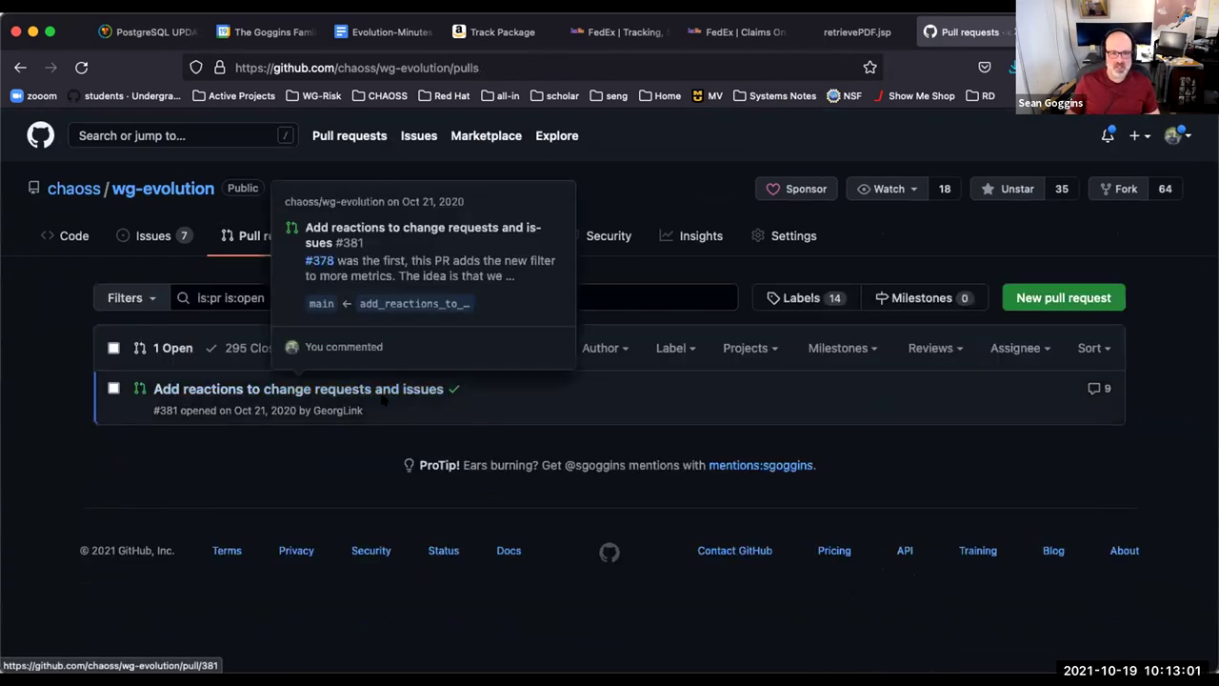
Step: Switch to the Evolution-Minutes document and review the Emoji Reactions Metric agenda item with its action item
left_click(391, 43)
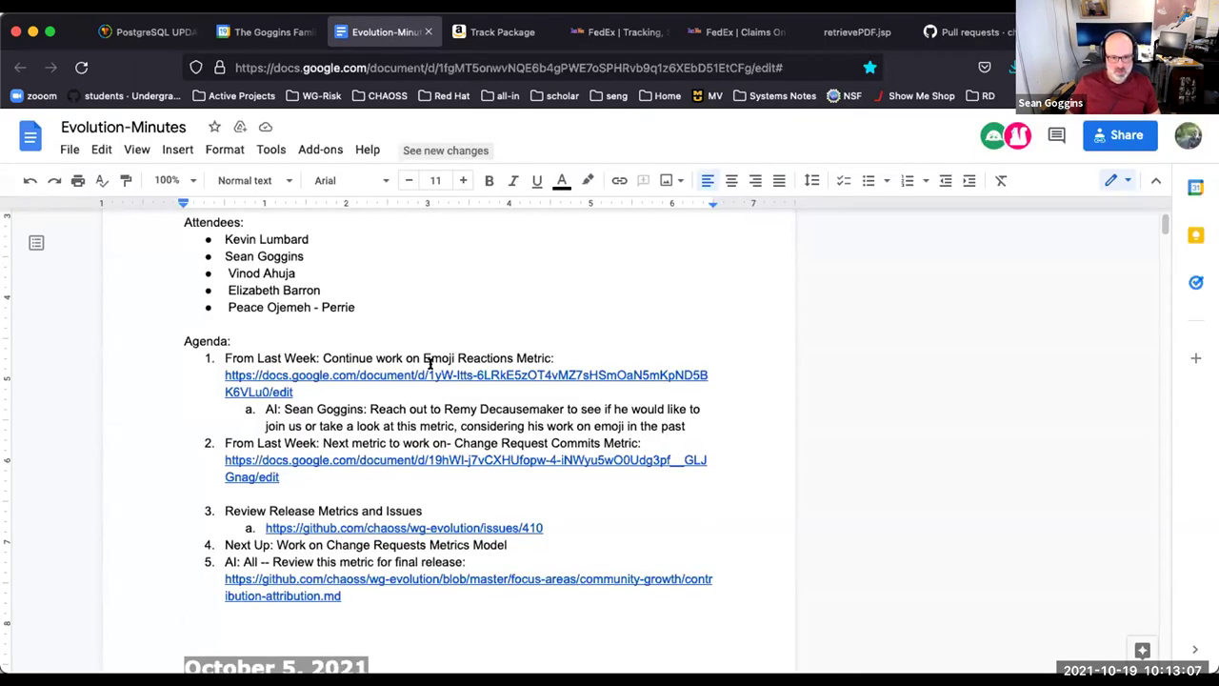
left_click_drag(404, 408, 682, 426)
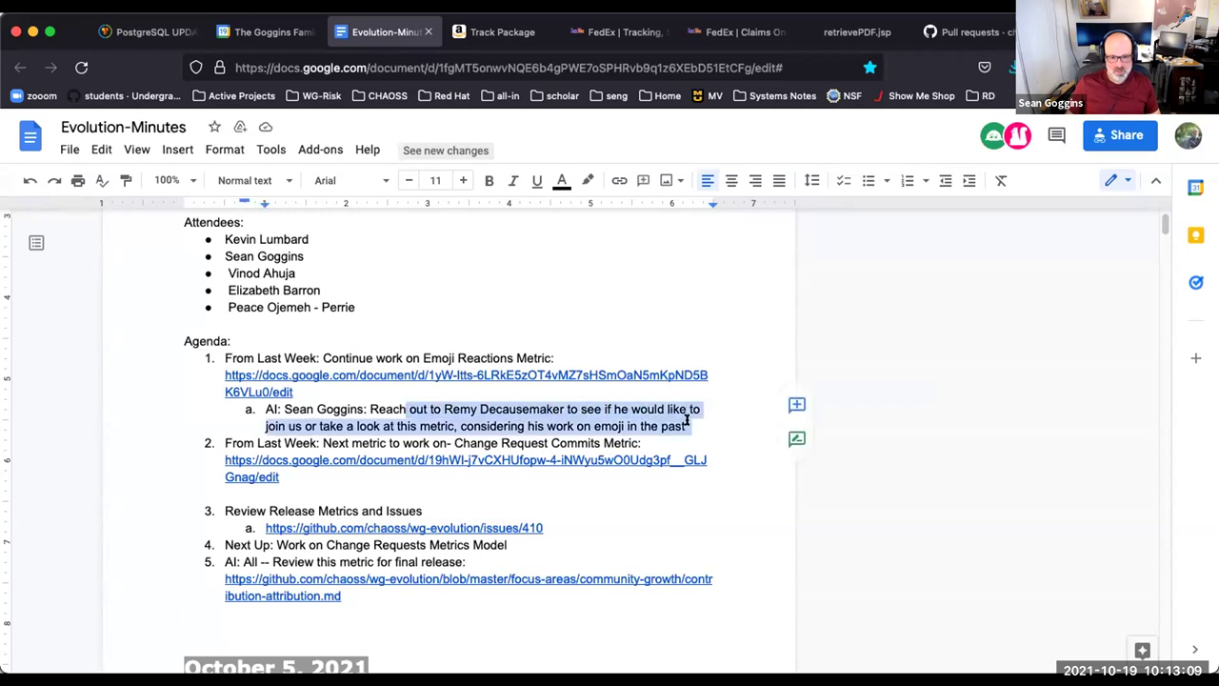
left_click(687, 425)
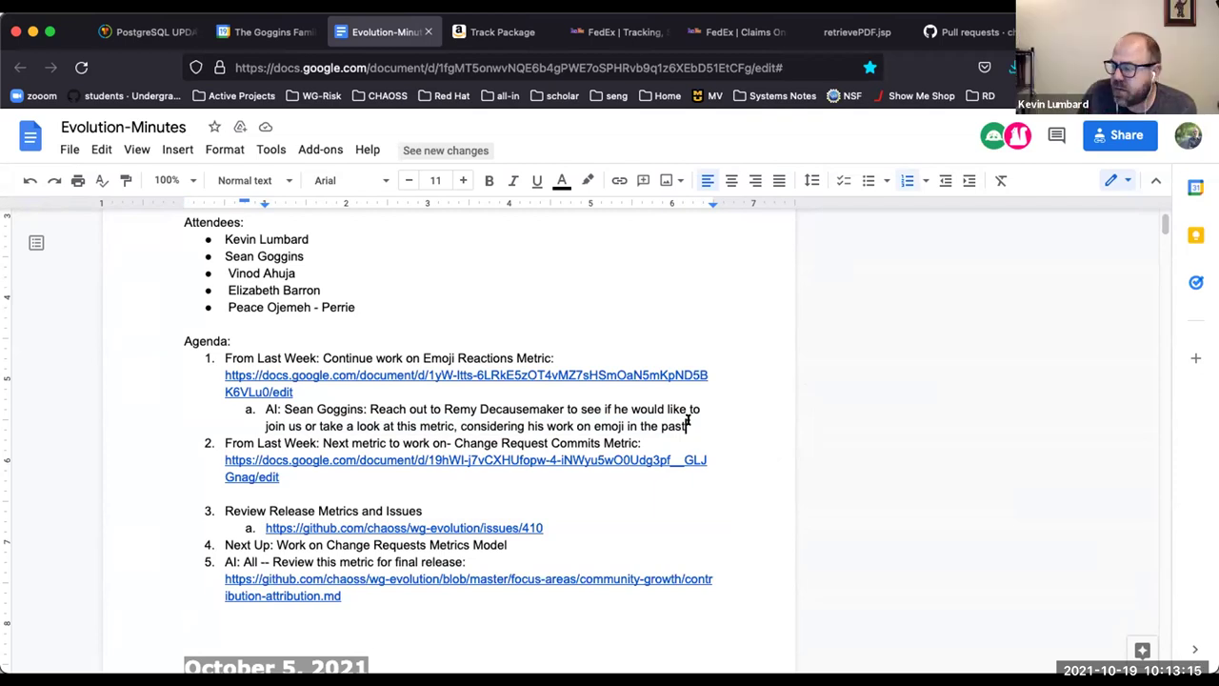
left_click_drag(686, 424, 212, 358)
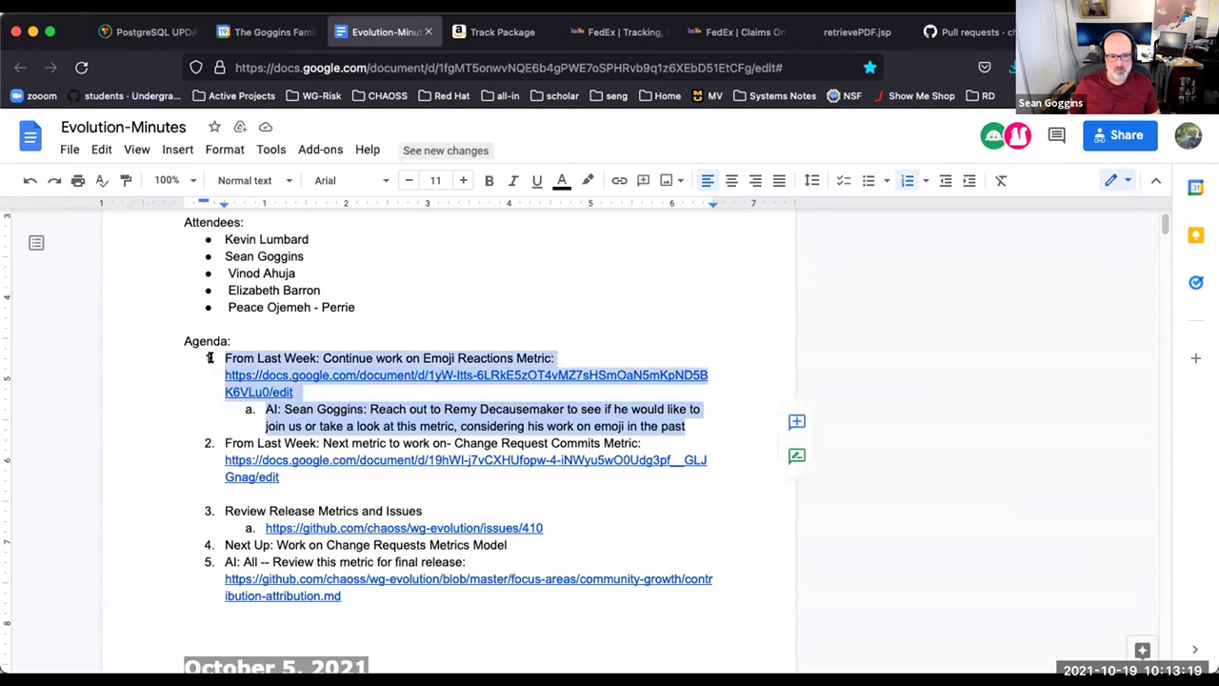
left_click(427, 419)
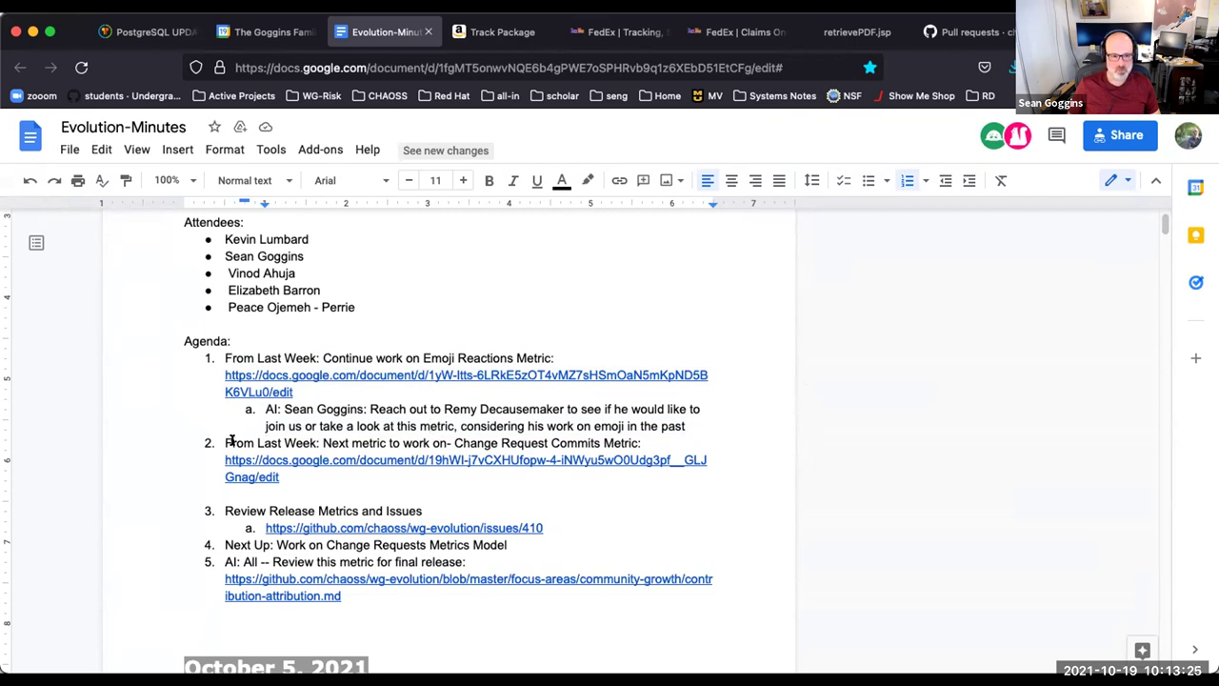
Step: Remove the blank line between the Change Request Commits Metric link and the Review Release Metrics and Issues item
left_click(280, 489)
key("BackSpace")
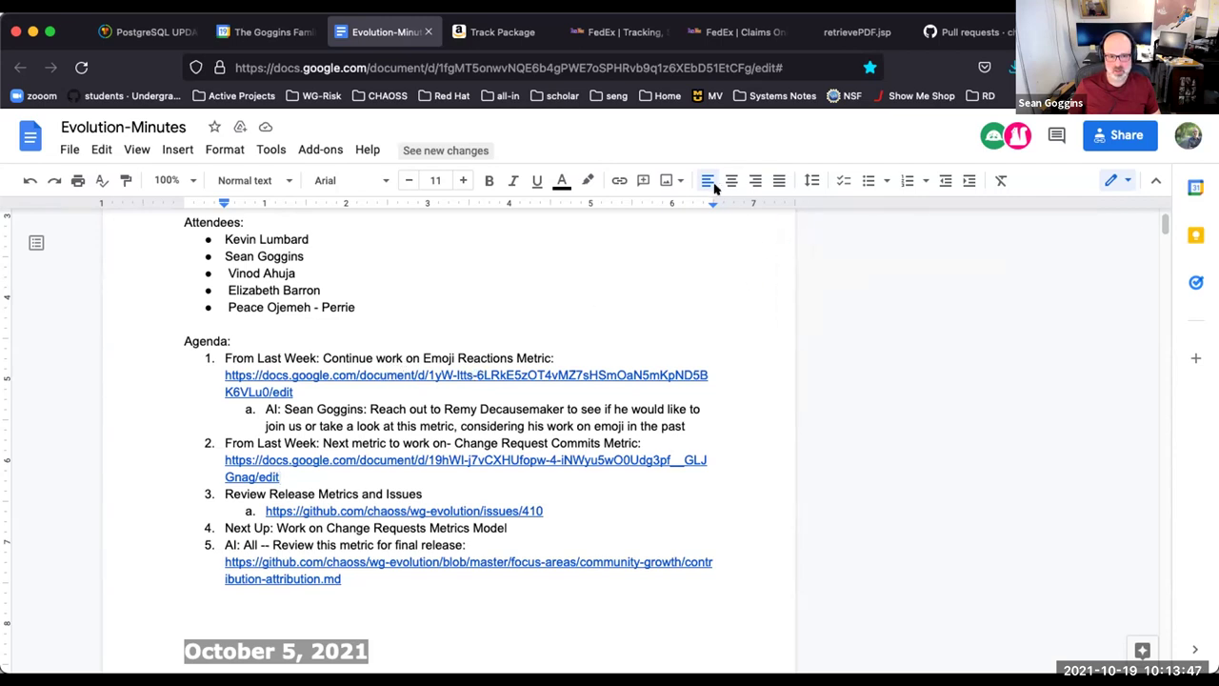
Step: Switch to the wg-evolution repository's pull requests on GitHub and list the closed ones
left_click(960, 29)
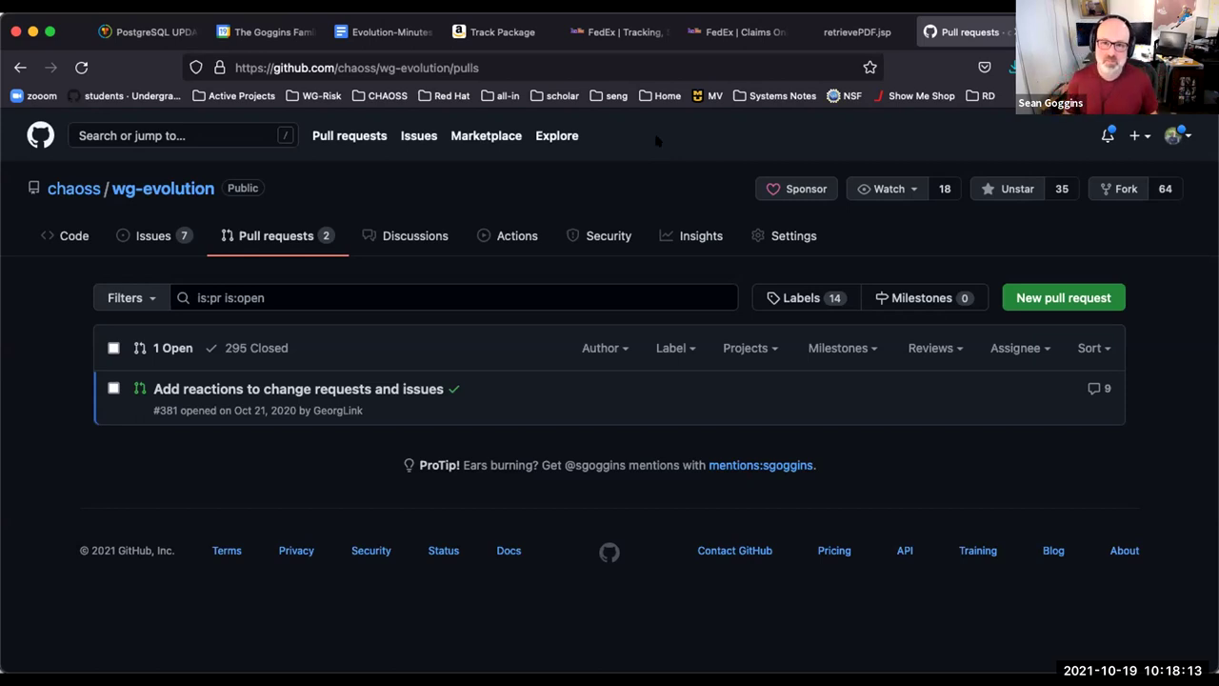
left_click(284, 236)
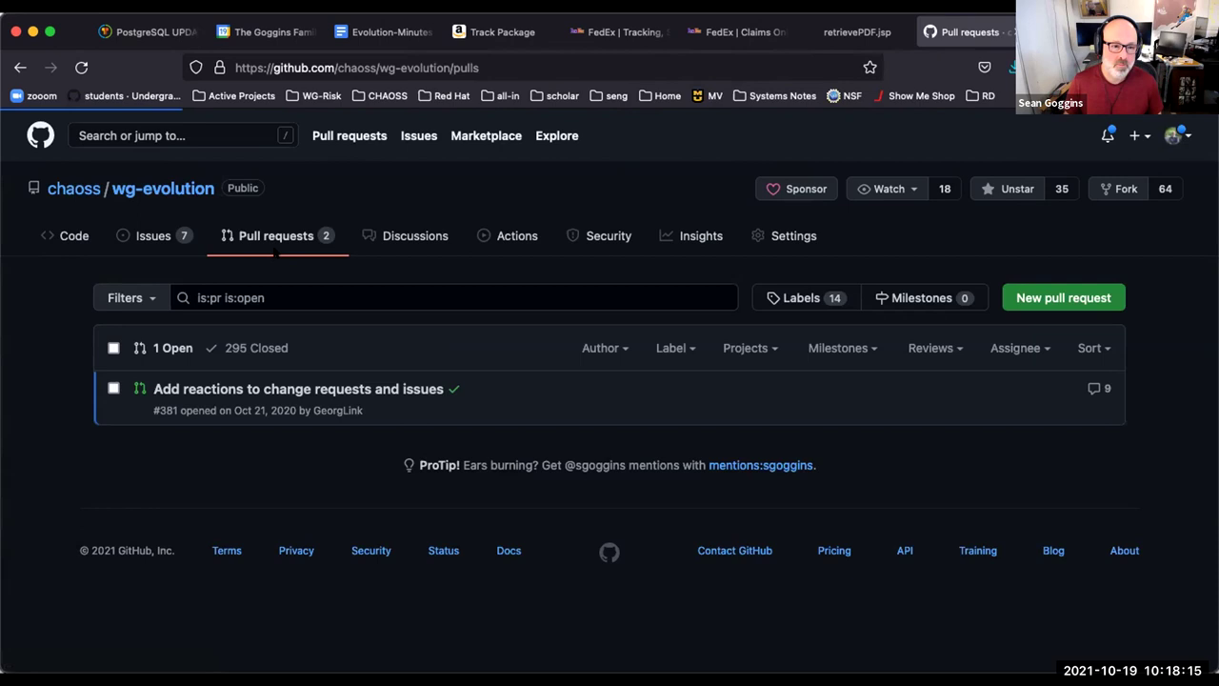
left_click(270, 348)
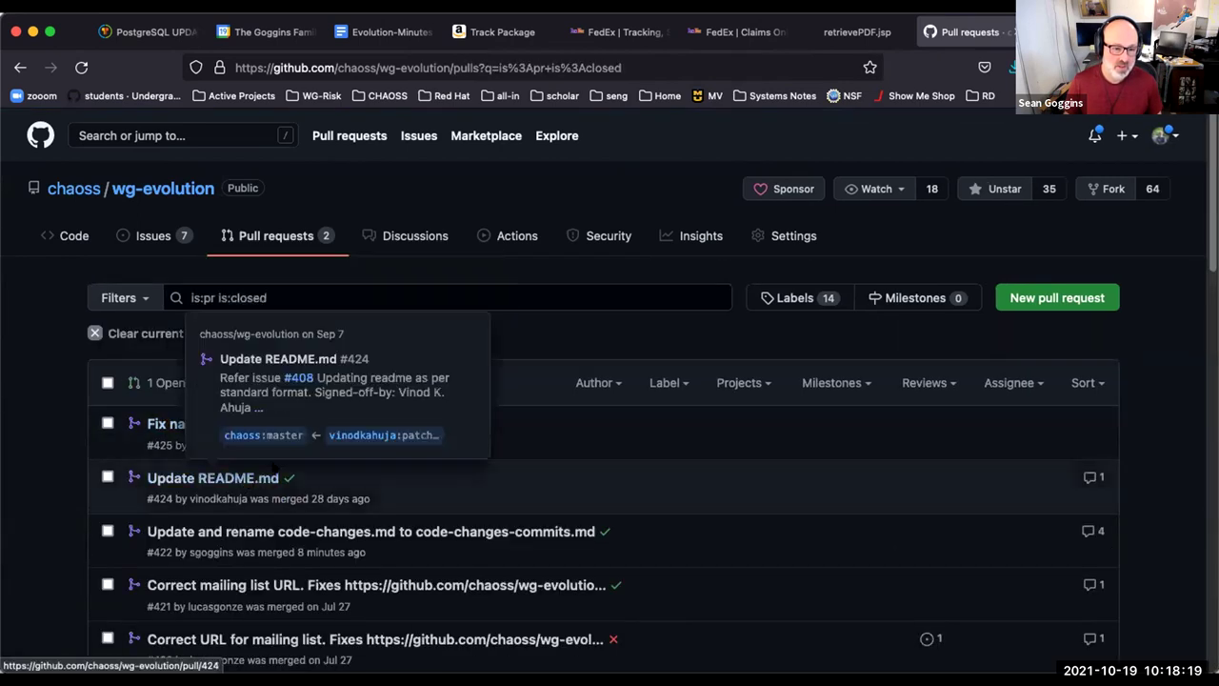
mouse_move(295, 529)
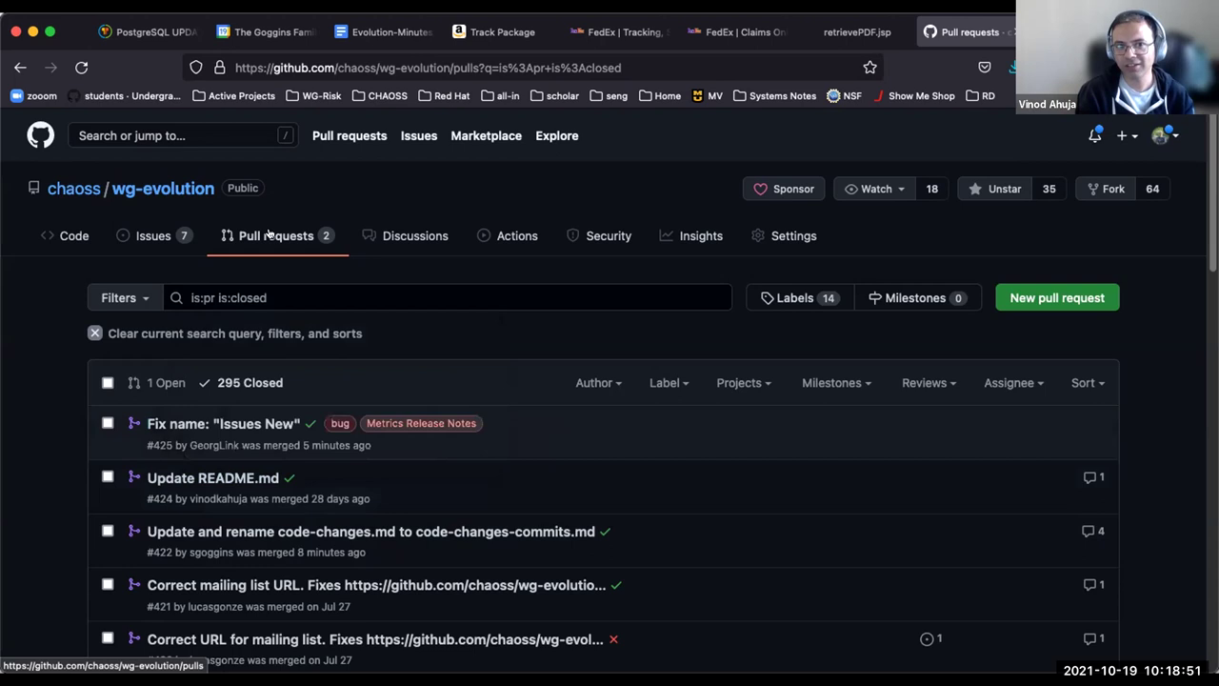
Step: Open the CHAOSS translations repository at github.com/chaoss/translations in a new tab
key("super+t")
type("github.com/chaoss/")
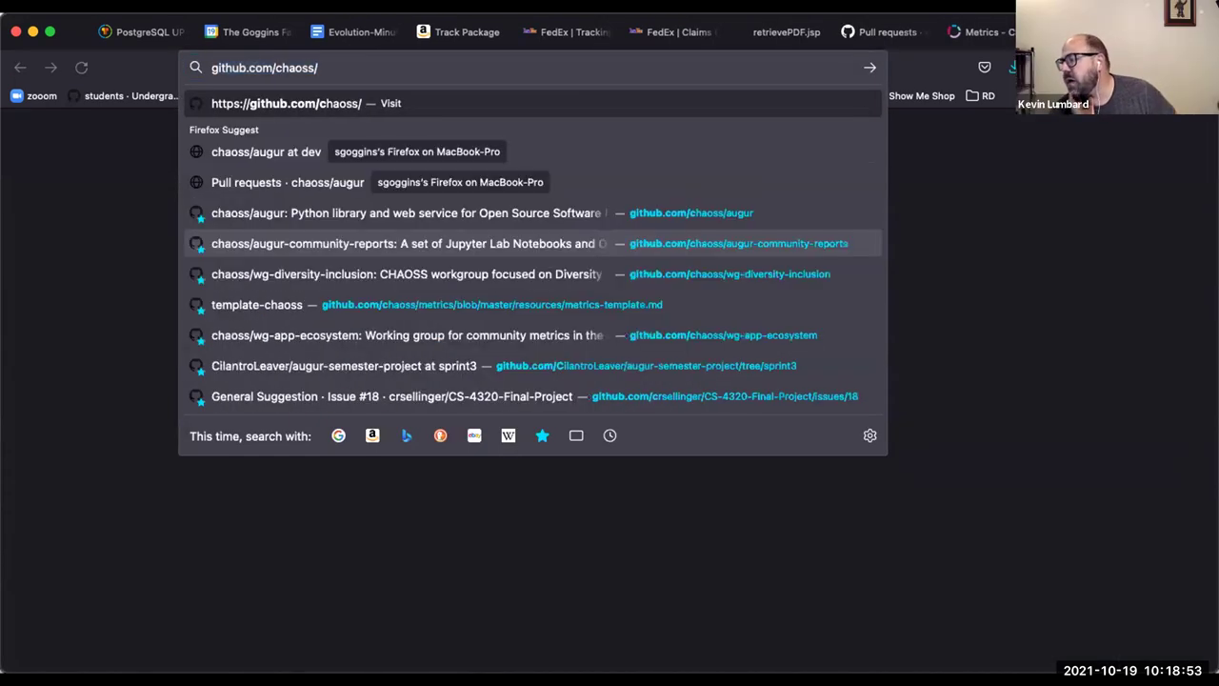
type("translations")
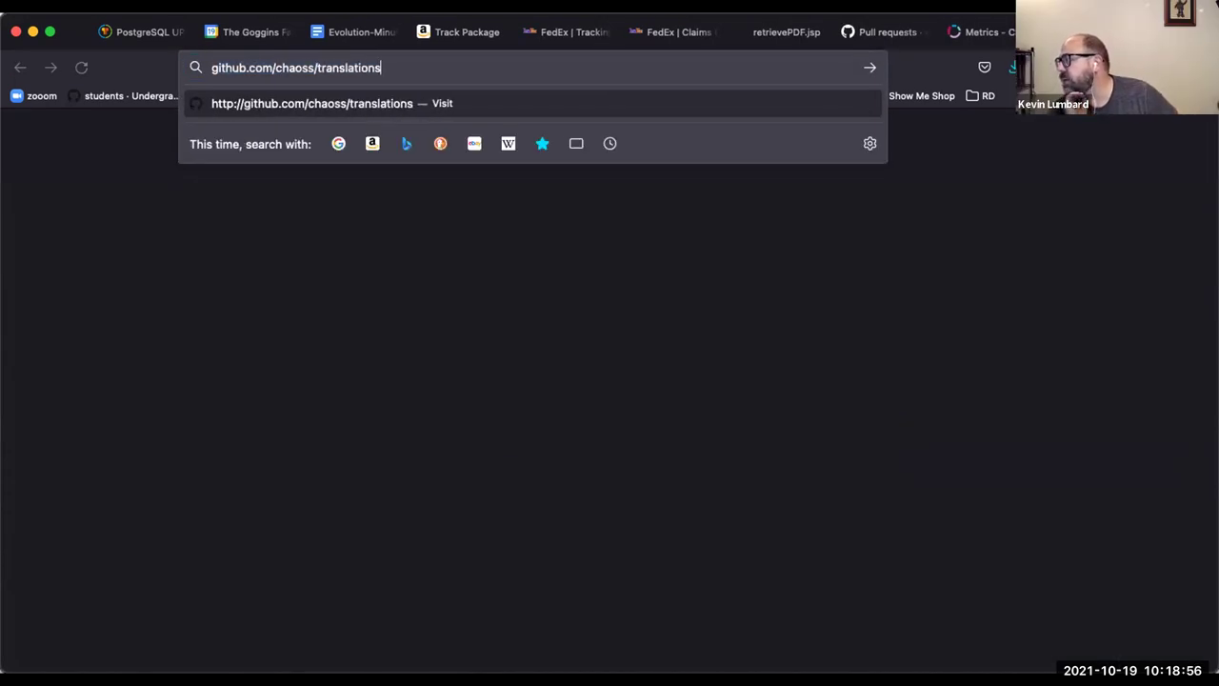
key("Return")
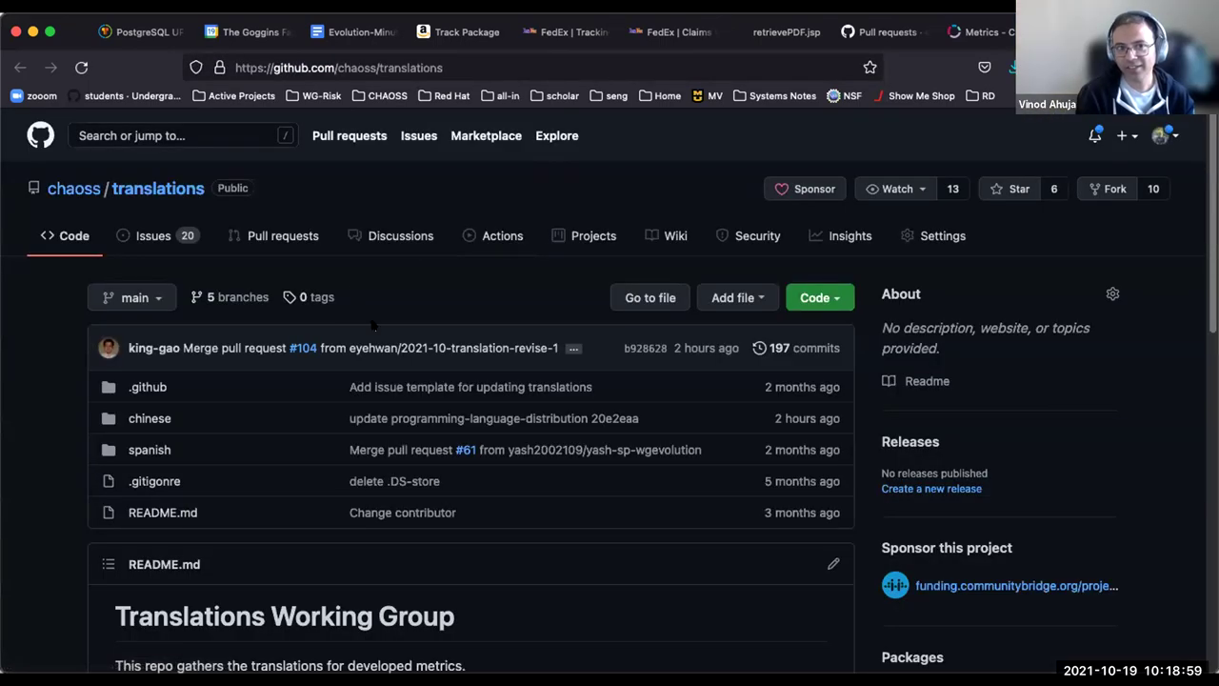
Step: Open the Chinese wg-evolution/focus-areas folder and examine its subfolders and the focus-area table in README.md
left_click(153, 419)
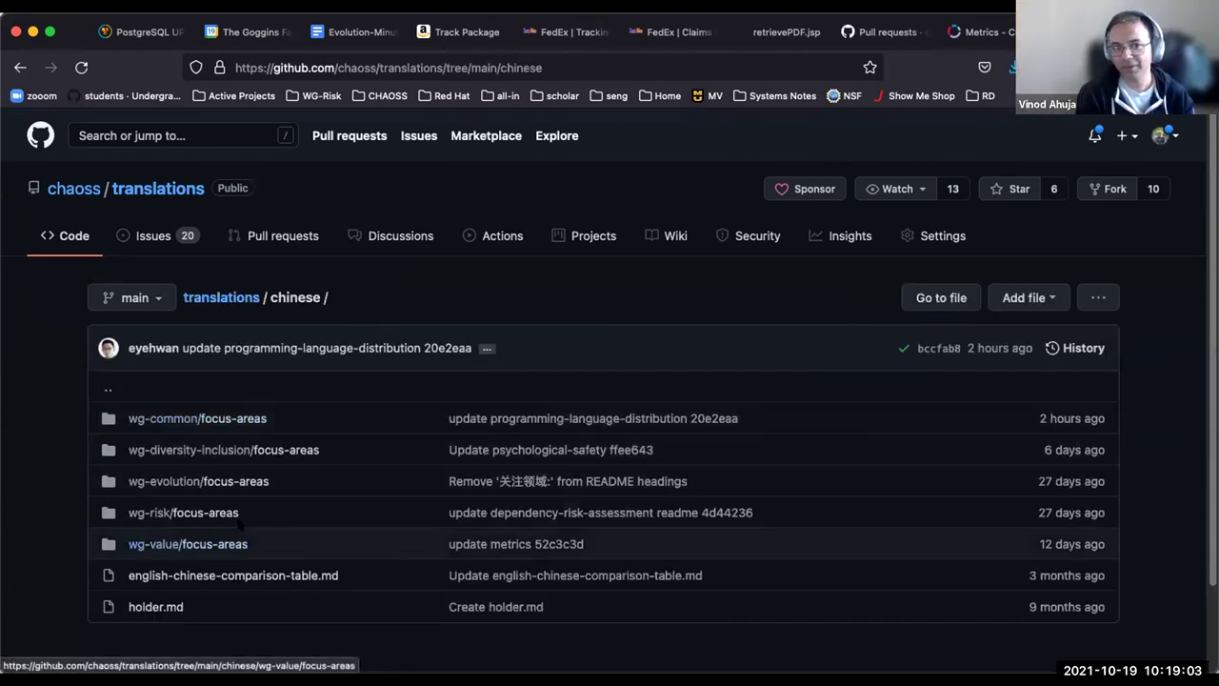
left_click(234, 483)
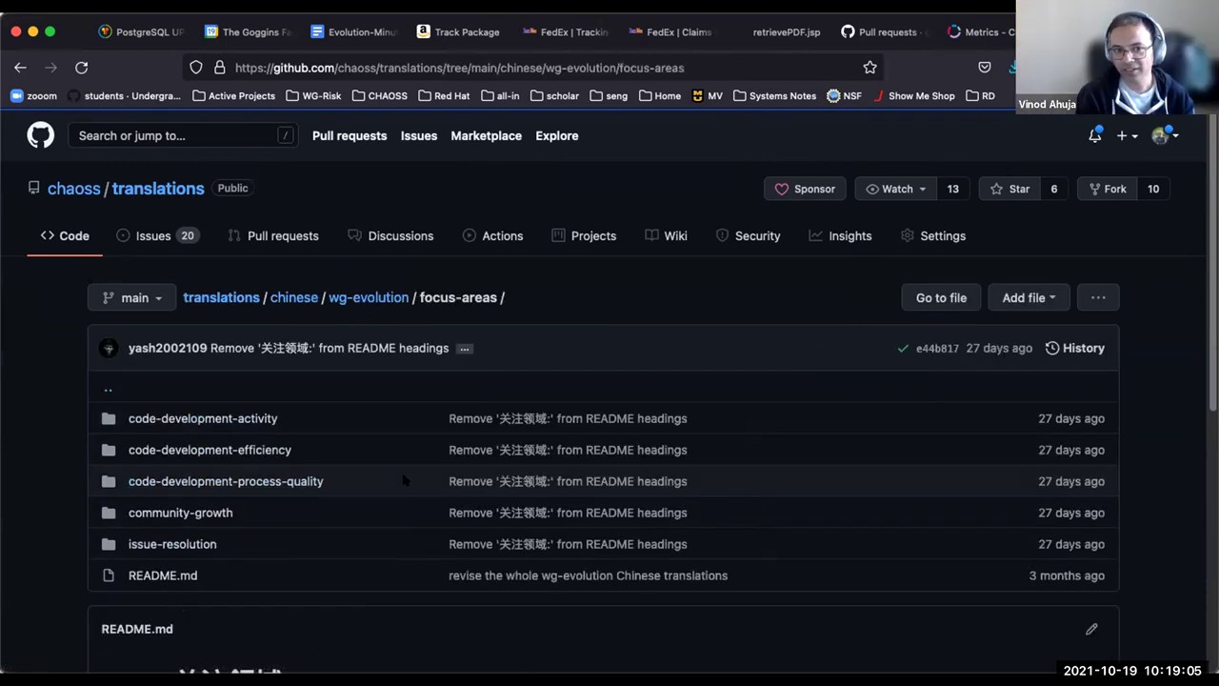
scroll(408, 481, "down", 5)
scroll(406, 480, "down", 1)
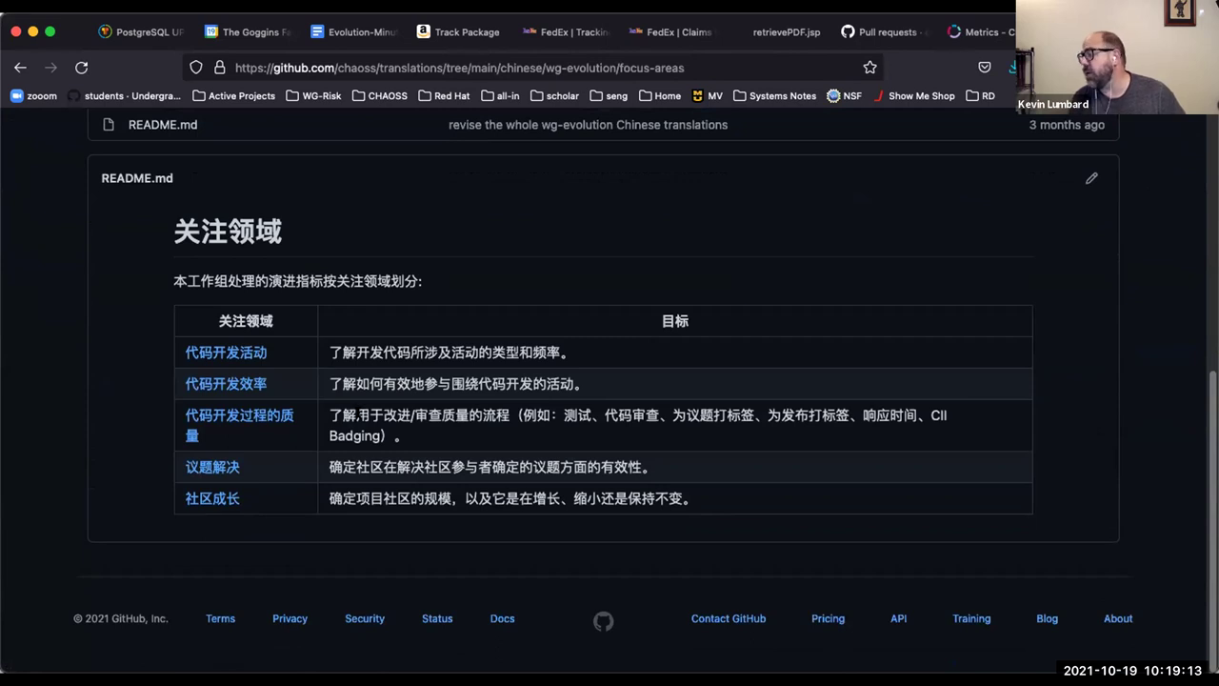
scroll(355, 417, "up", 3)
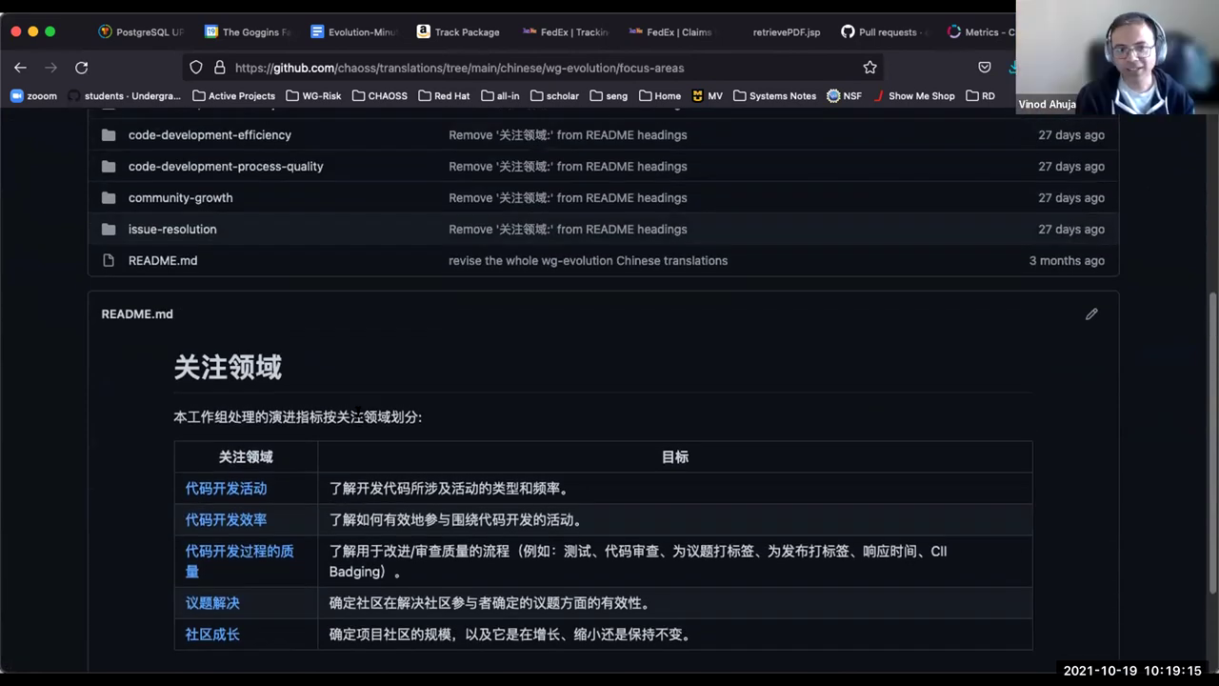
scroll(355, 416, "up", 5)
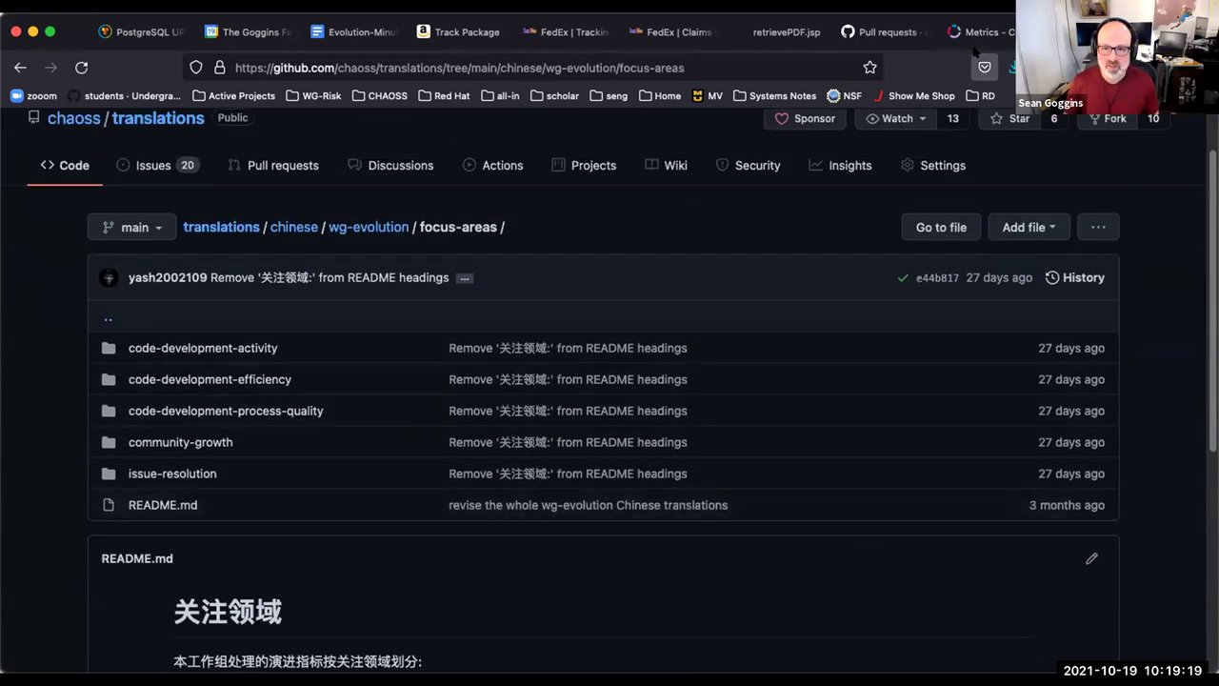
Step: Return to wg-evolution's closed pull requests, open "Update README.md" #424, and review its file changes through the Metrics Focus Areas section
left_click(871, 36)
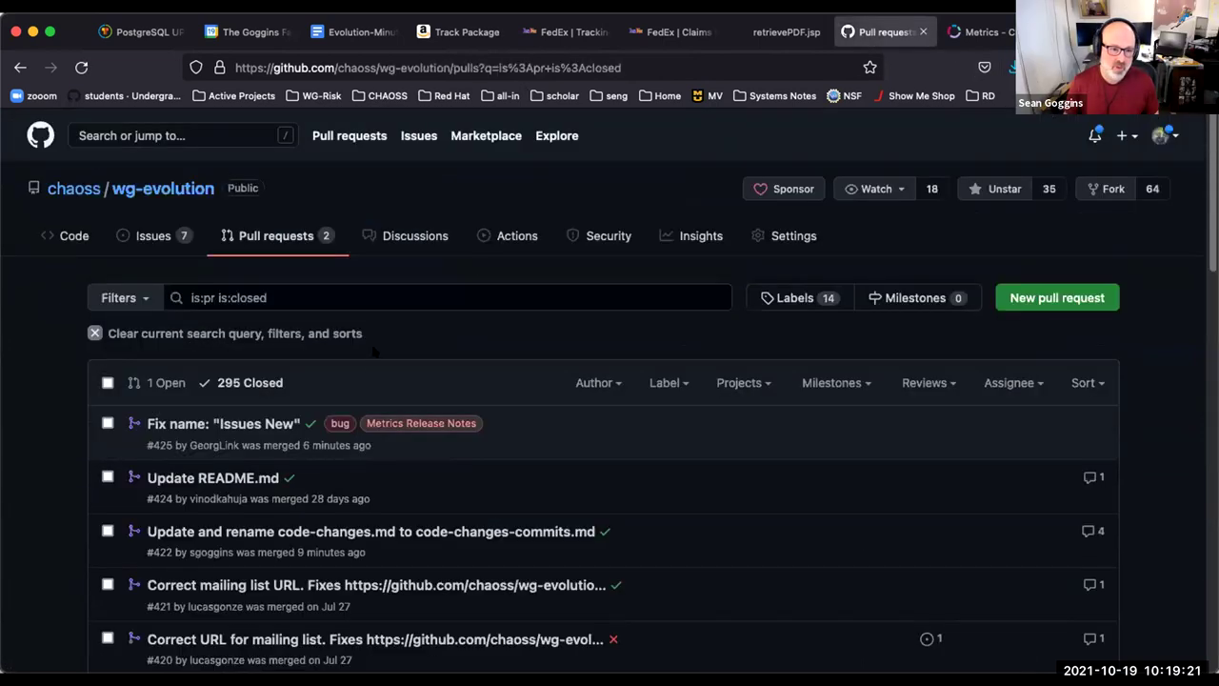
left_click(228, 478)
left_click(553, 391)
scroll(642, 534, "down", 3)
scroll(642, 535, "down", 1)
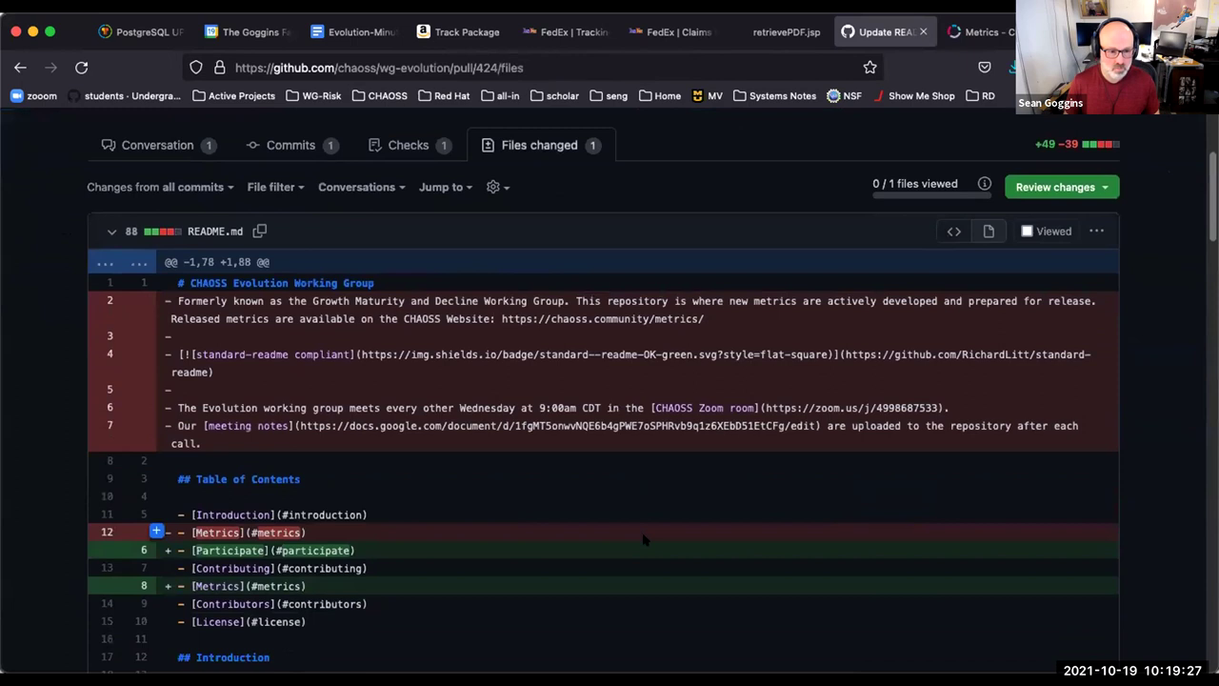
scroll(643, 540, "down", 7)
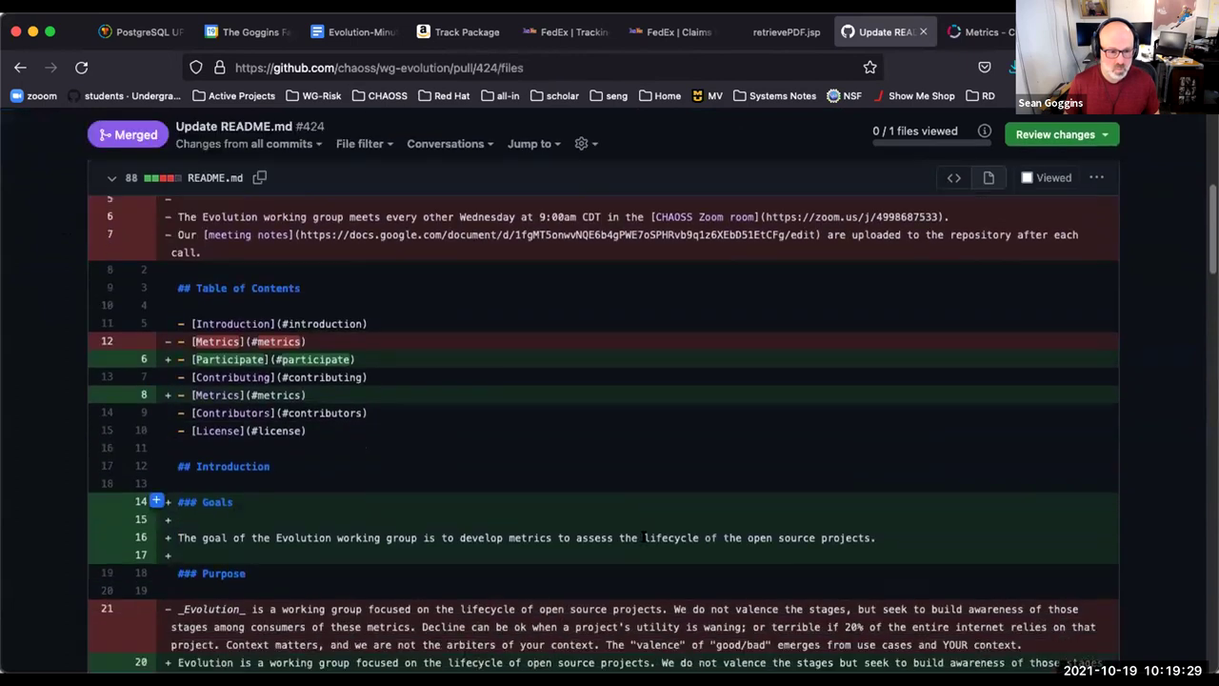
scroll(643, 539, "down", 10)
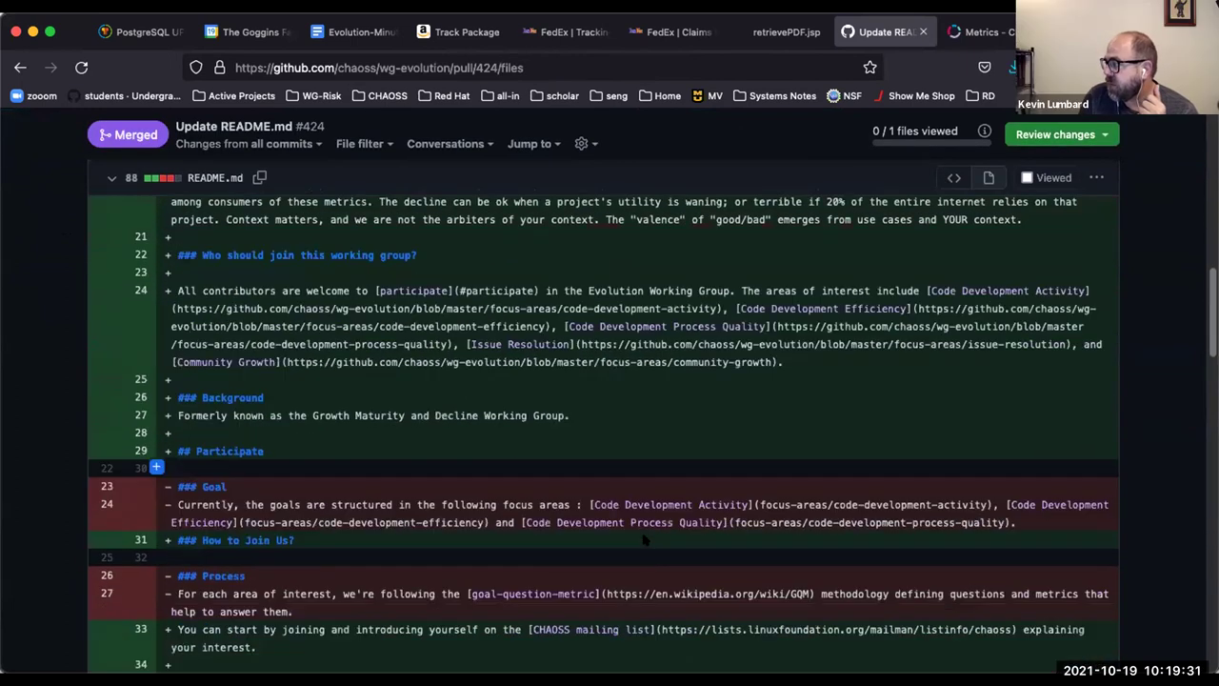
scroll(642, 540, "down", 5)
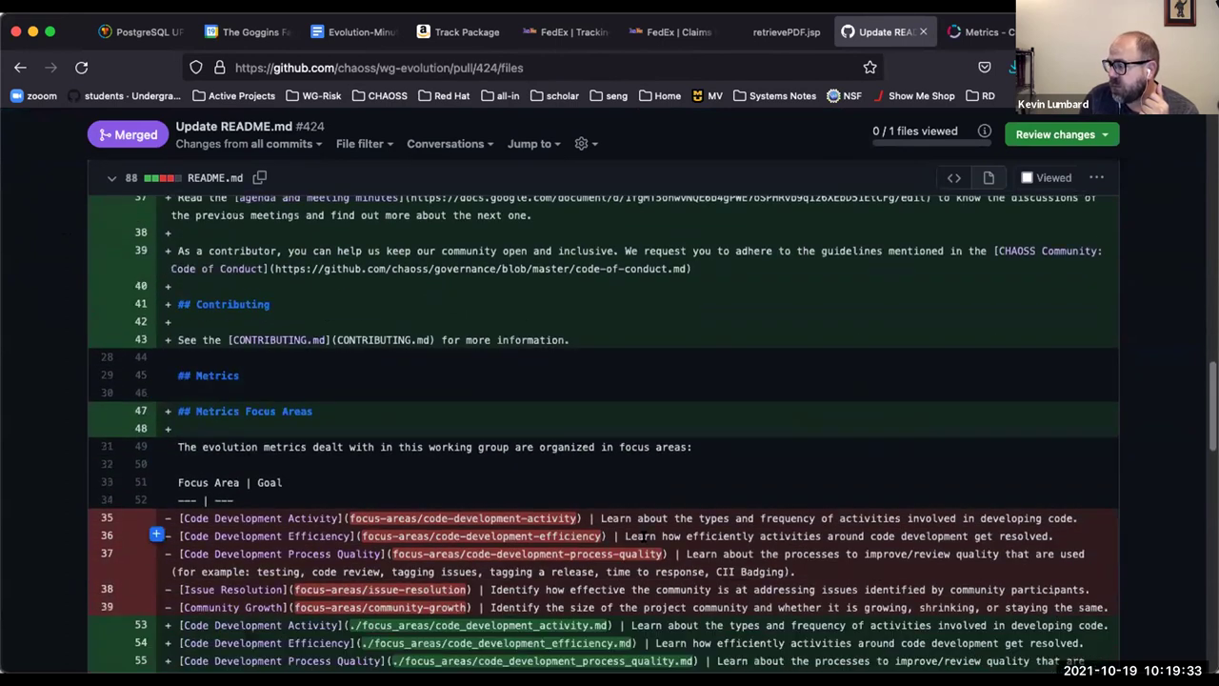
scroll(644, 536, "down", 3)
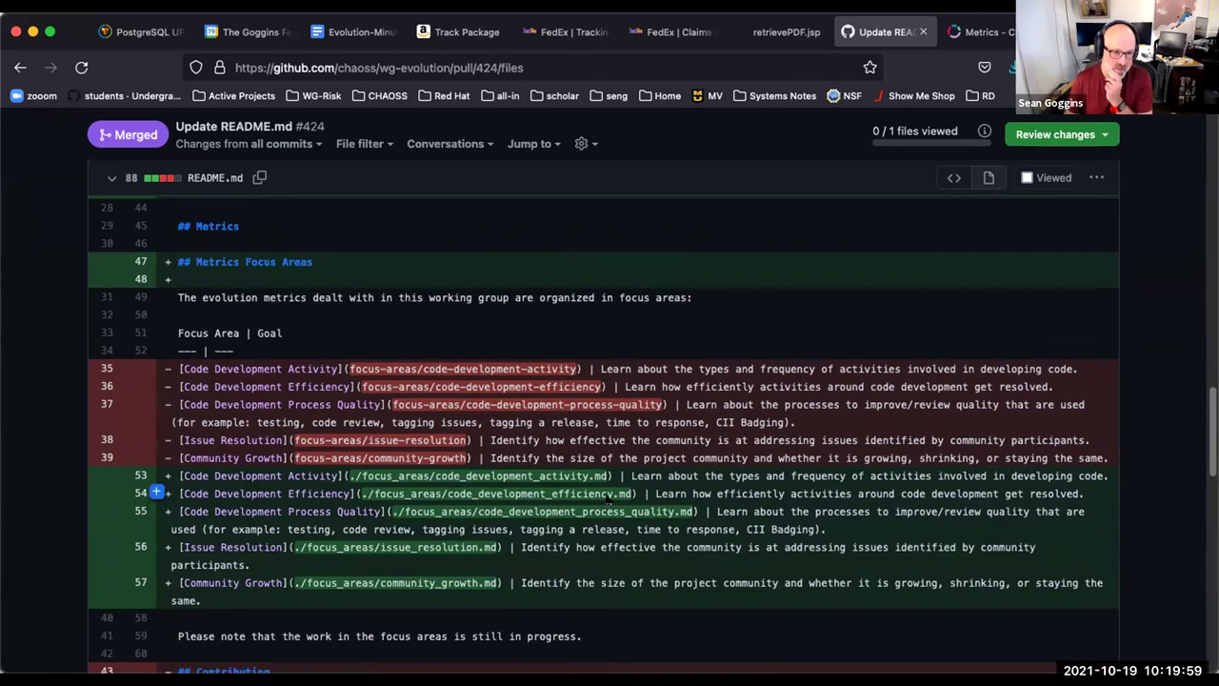
Step: Recheck the Participate section of pull request #424's diff and read the pull request's conversation, including its comments and merge record
scroll(608, 501, "up", 3)
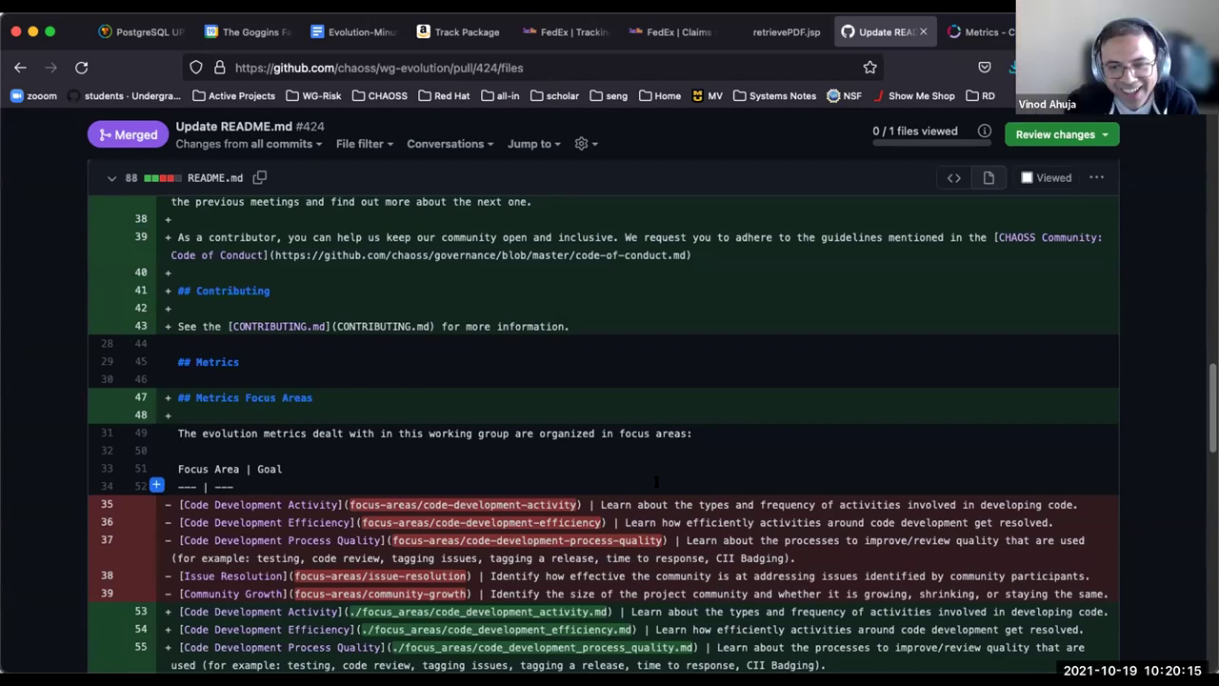
scroll(795, 449, "up", 15)
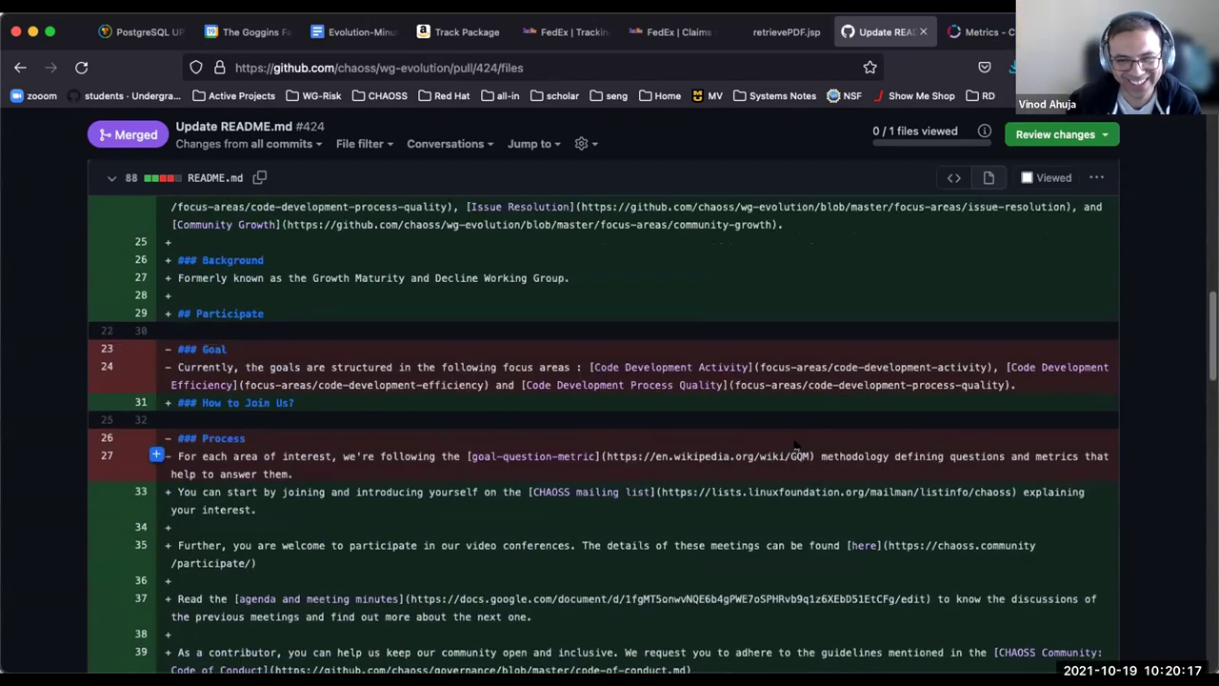
scroll(798, 448, "down", 20)
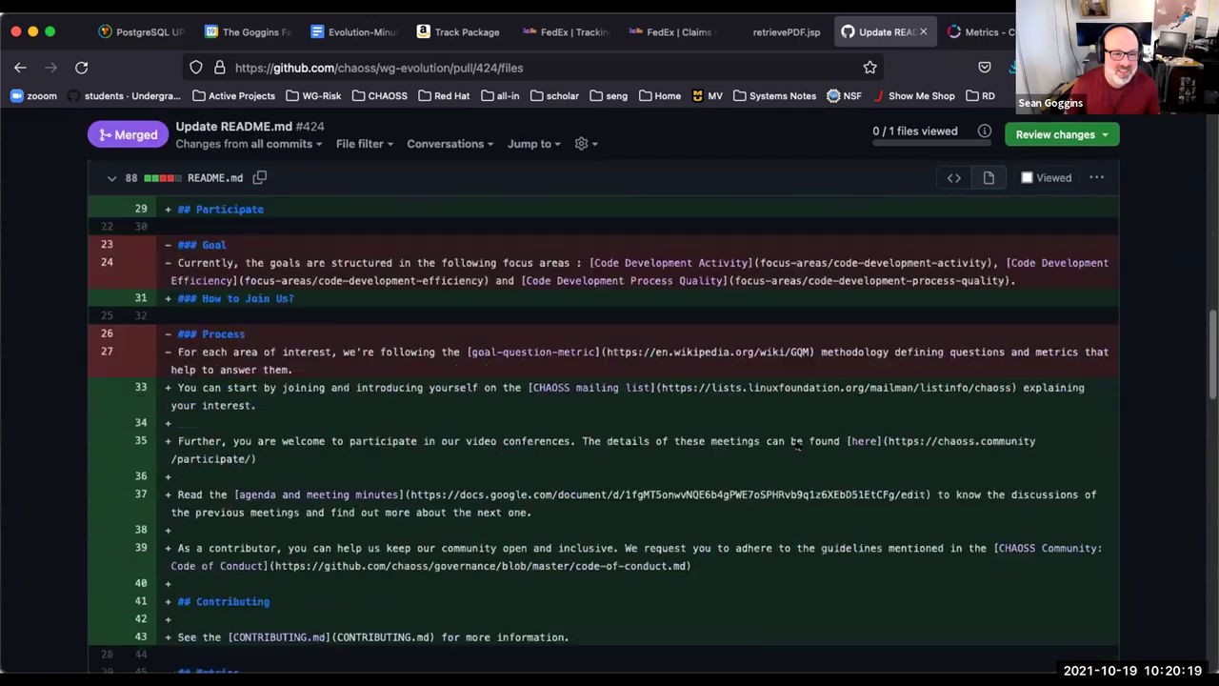
scroll(798, 442, "up", 8)
scroll(798, 440, "up", 15)
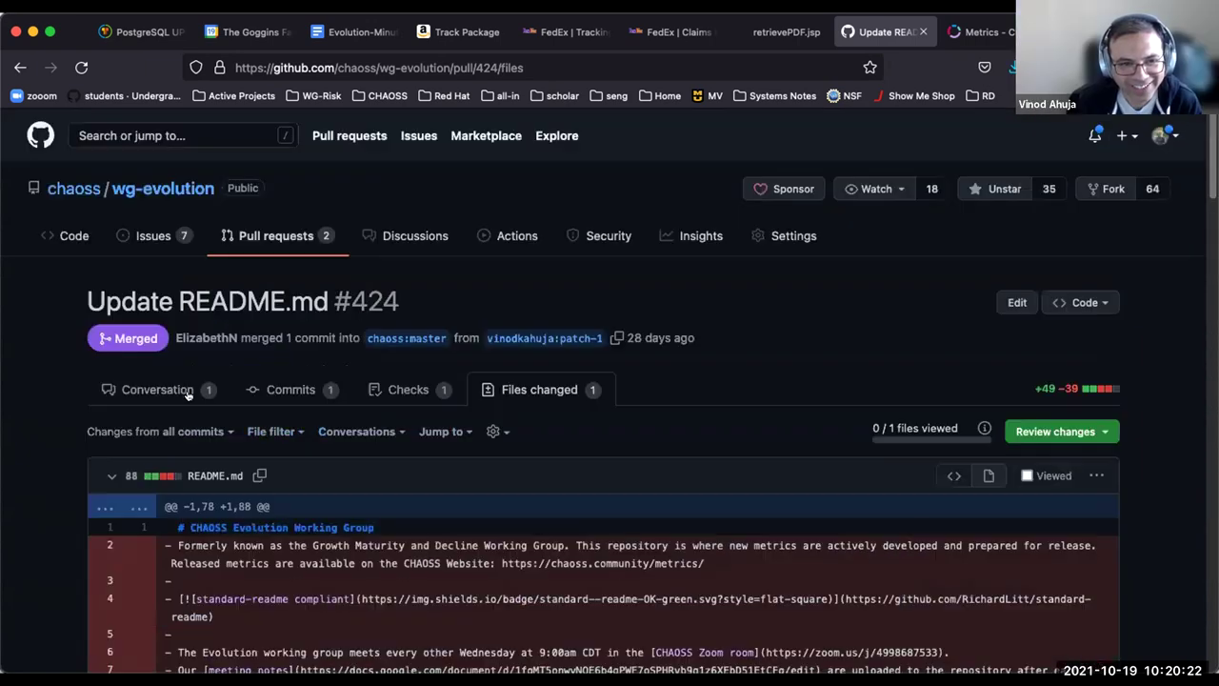
left_click(157, 391)
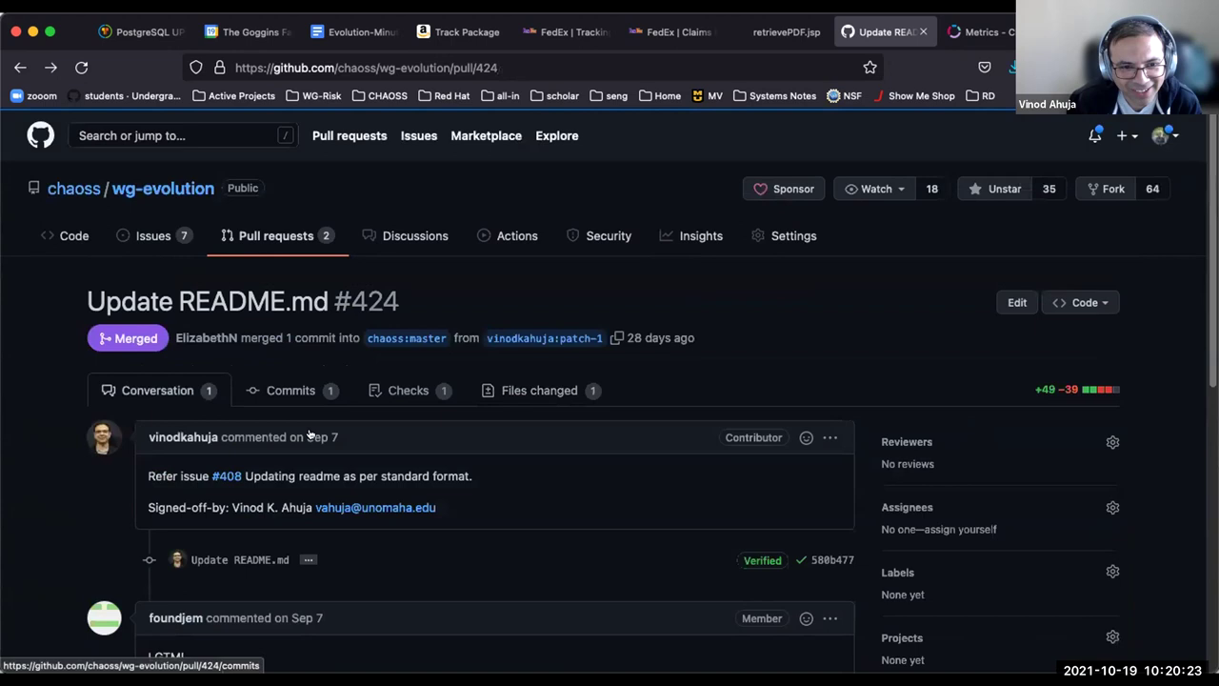
scroll(554, 508, "down", 3)
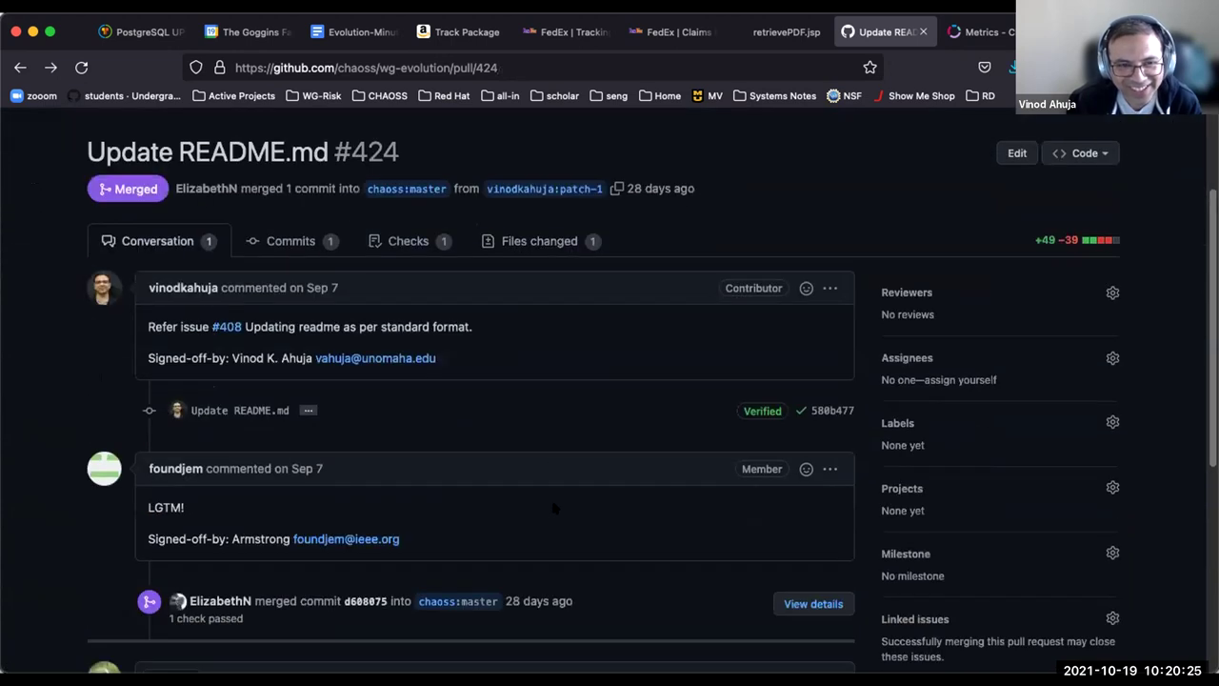
scroll(554, 508, "down", 5)
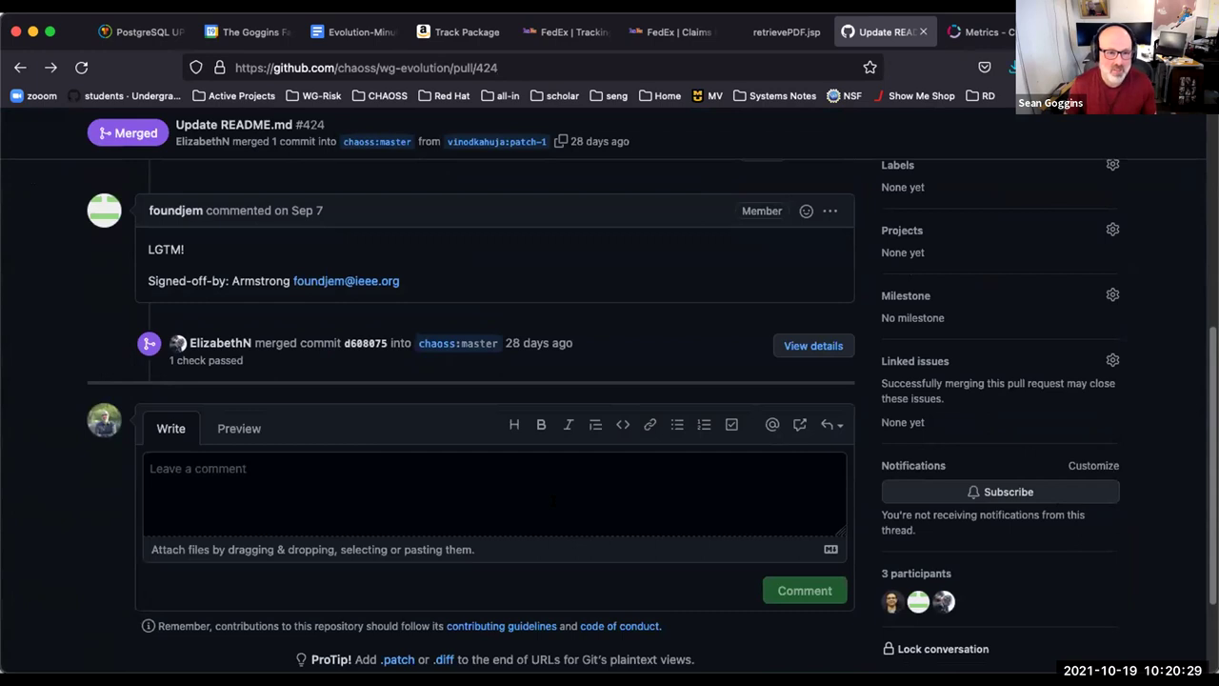
scroll(555, 497, "up", 4)
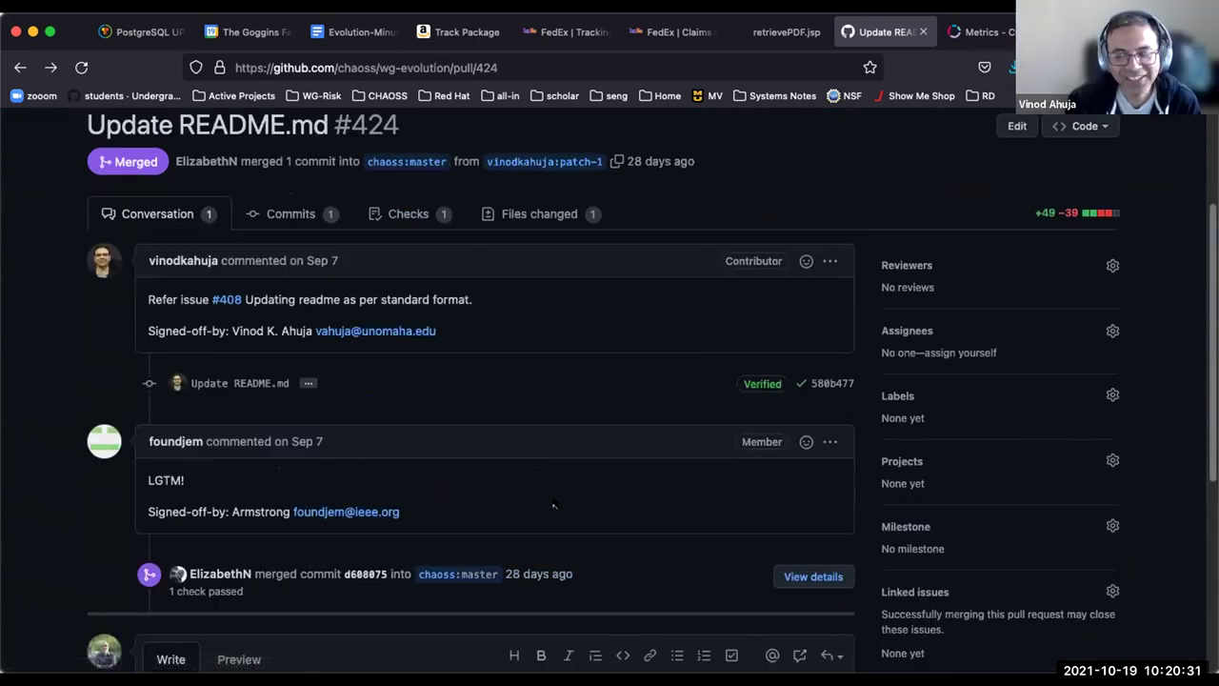
scroll(560, 513, "up", 3)
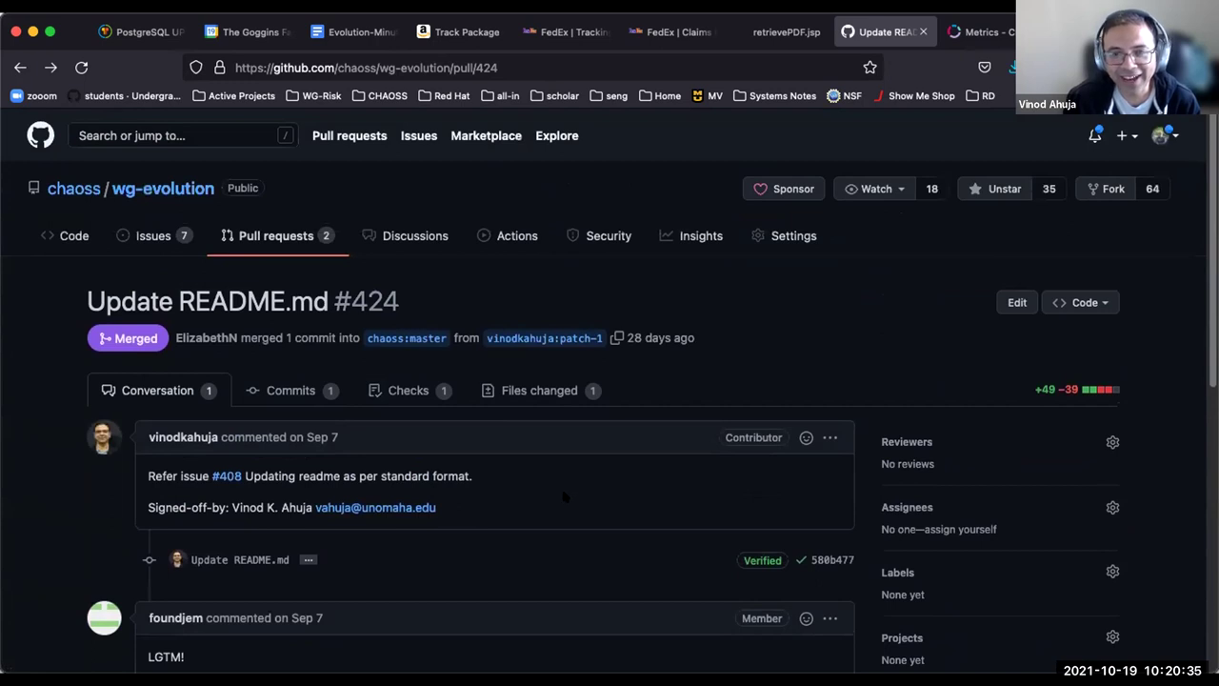
Step: Reopen pull request #424's file changes and compare the old and new focus-area links in README.md
left_click(553, 389)
scroll(602, 562, "down", 5)
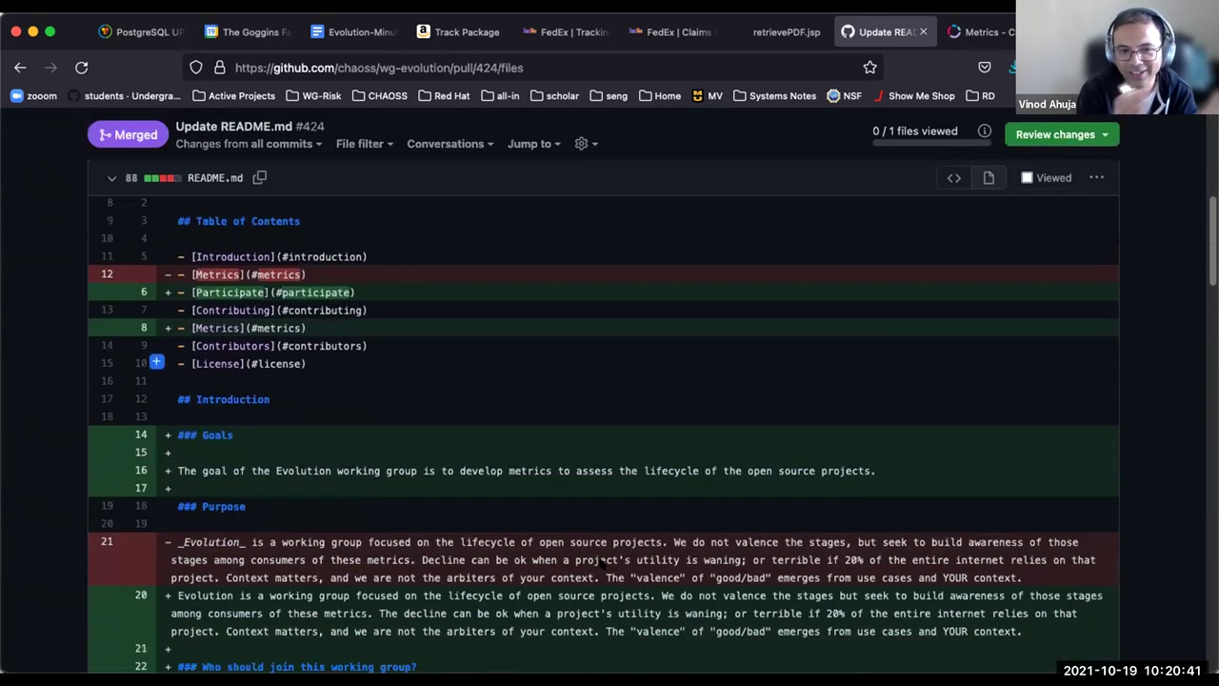
scroll(601, 562, "down", 5)
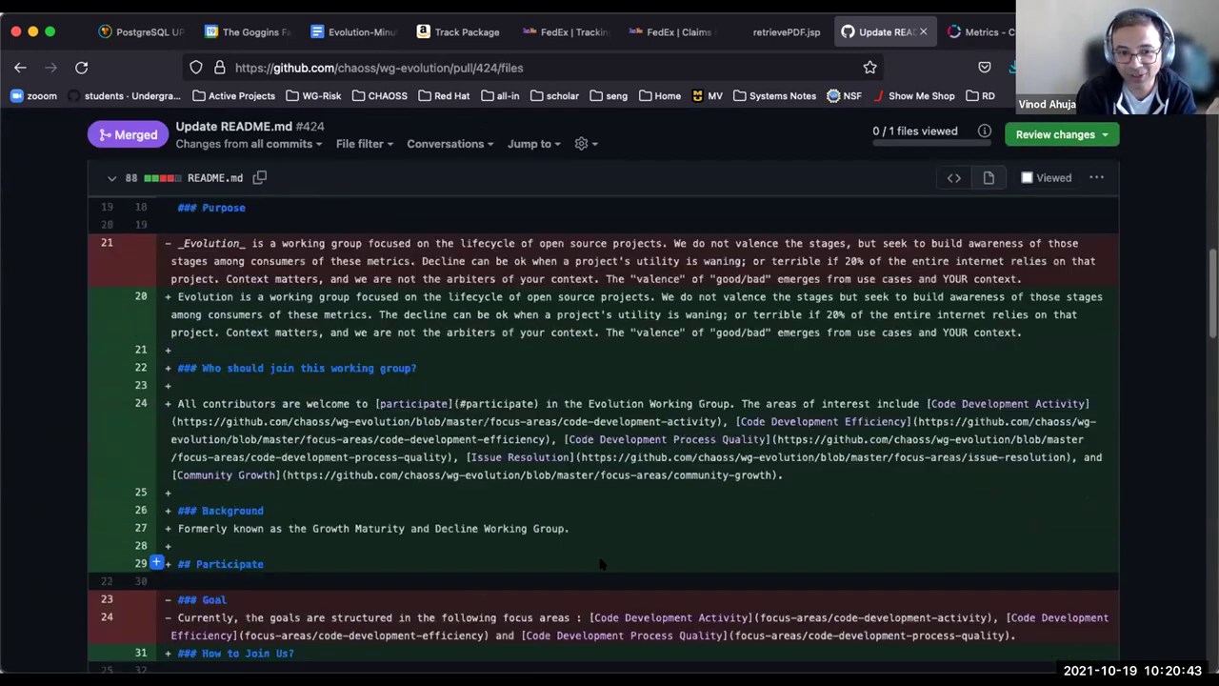
scroll(601, 564, "down", 15)
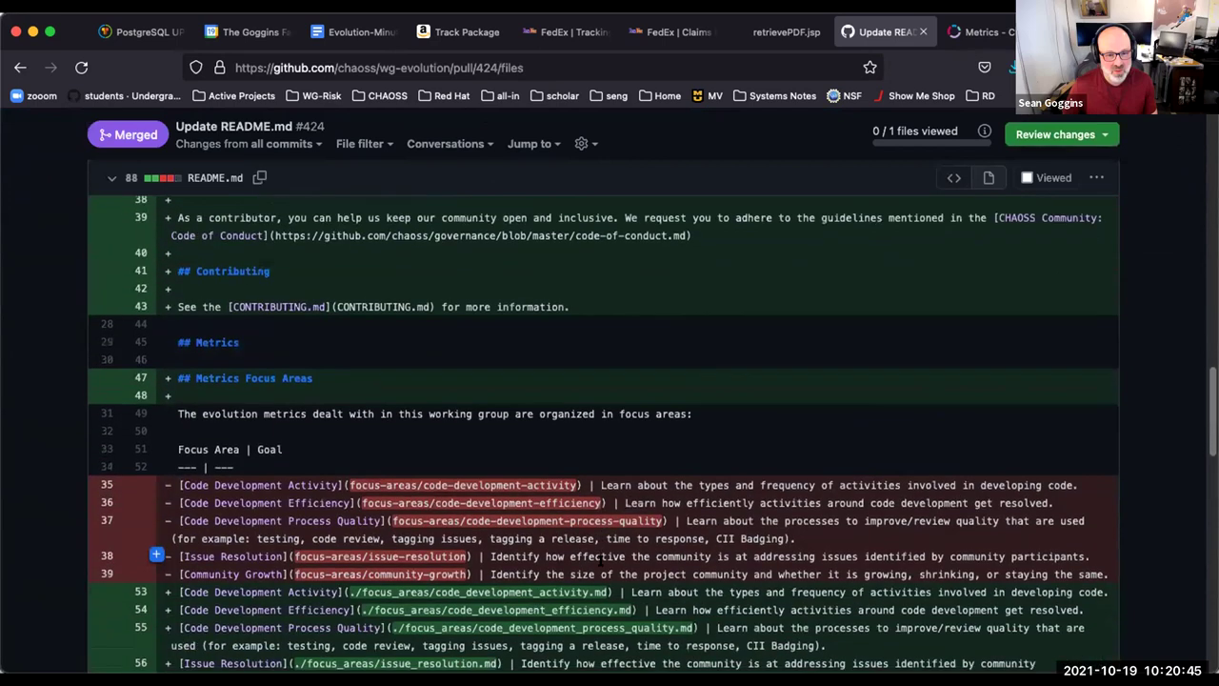
scroll(602, 563, "down", 3)
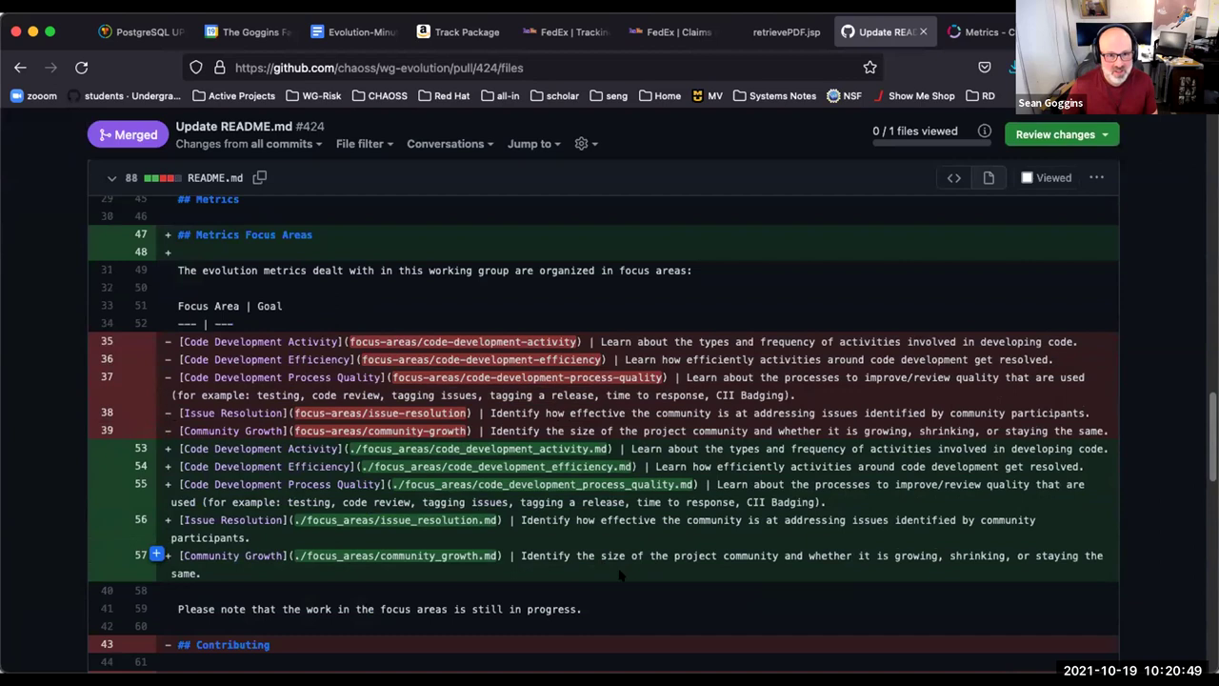
Step: Open the chaoss/wg-common repository in a new browser tab and examine the focus-area table and its link targets in README.md
key("super+t")
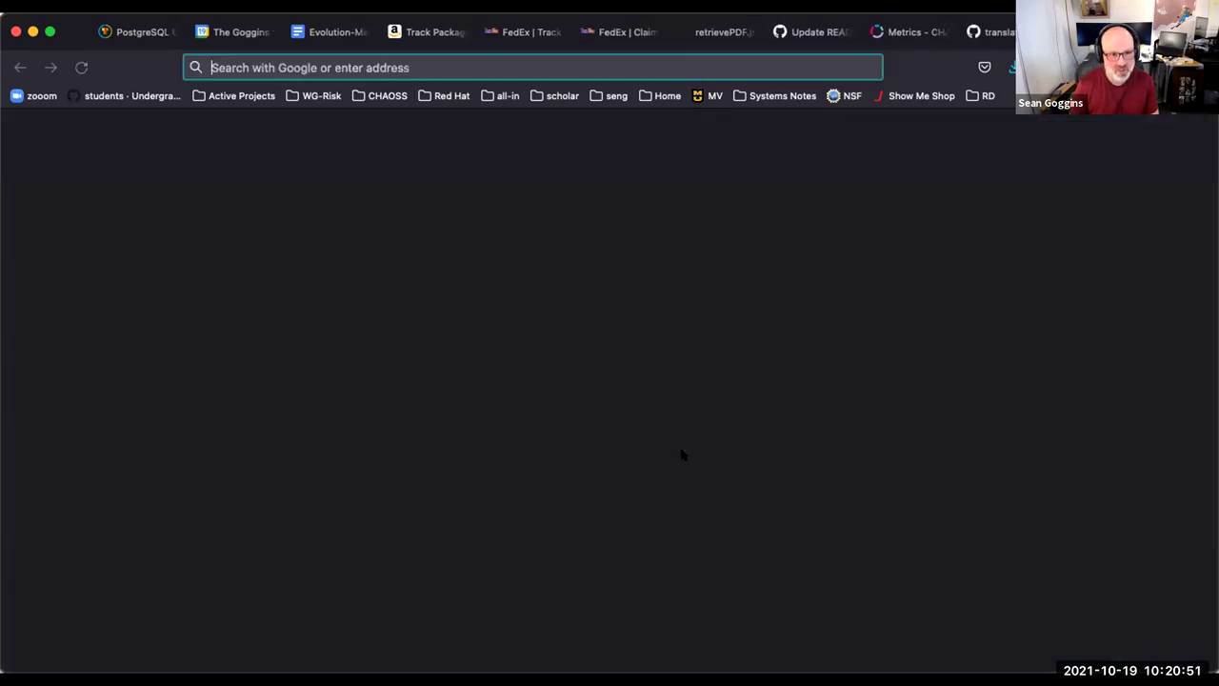
type("git")
key("Right")
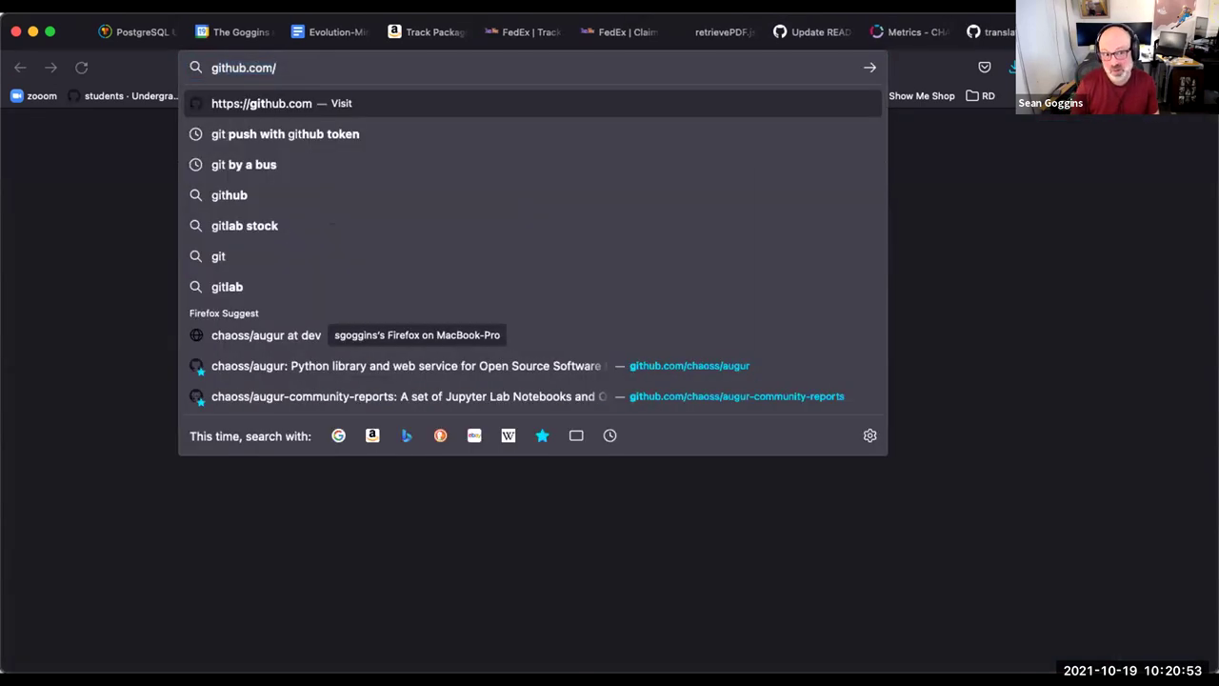
type("chaoss/")
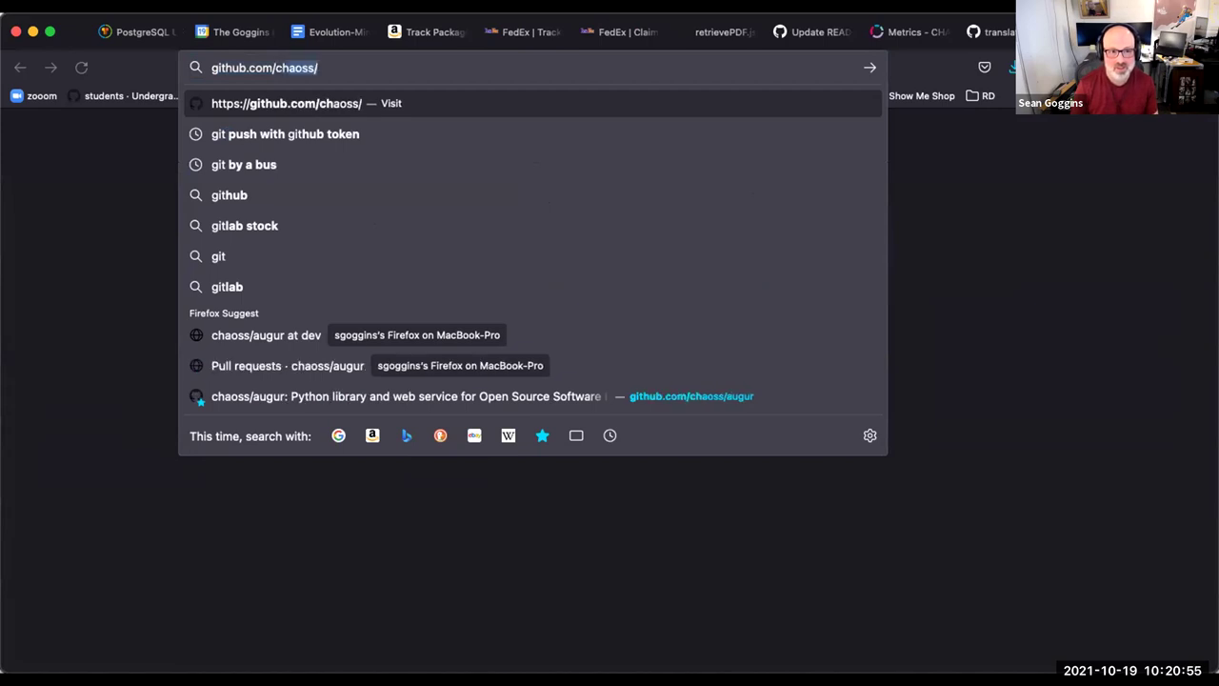
type("wg-co")
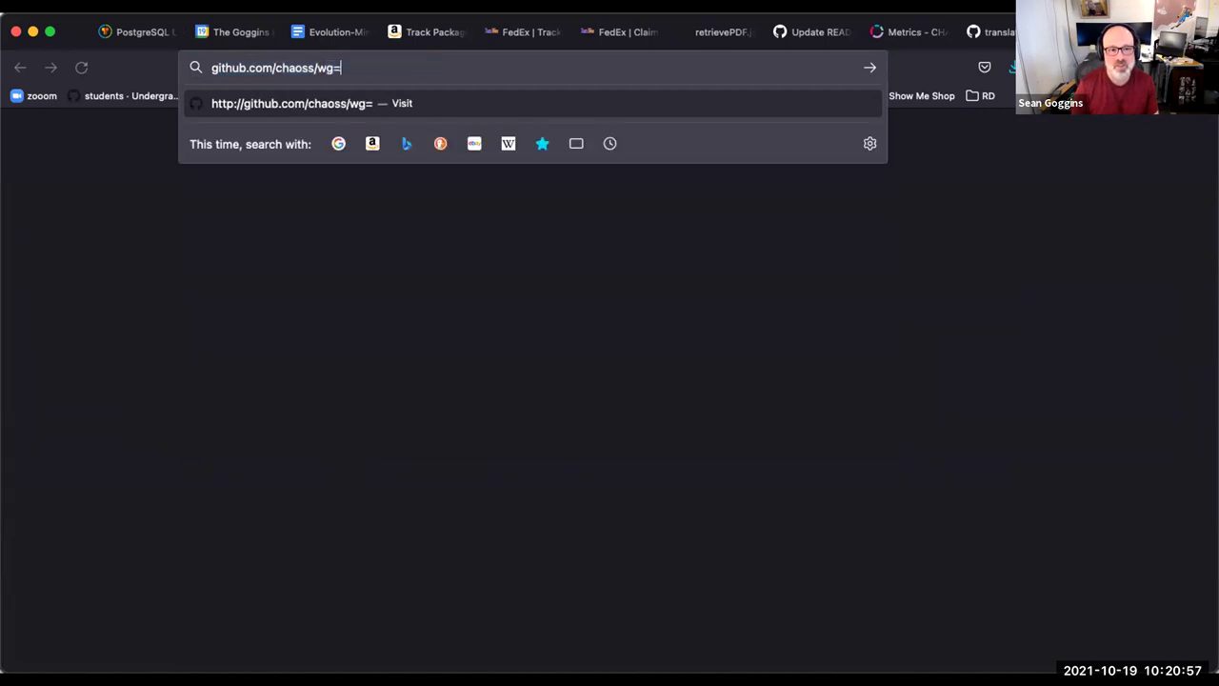
type("mmon")
key("Return")
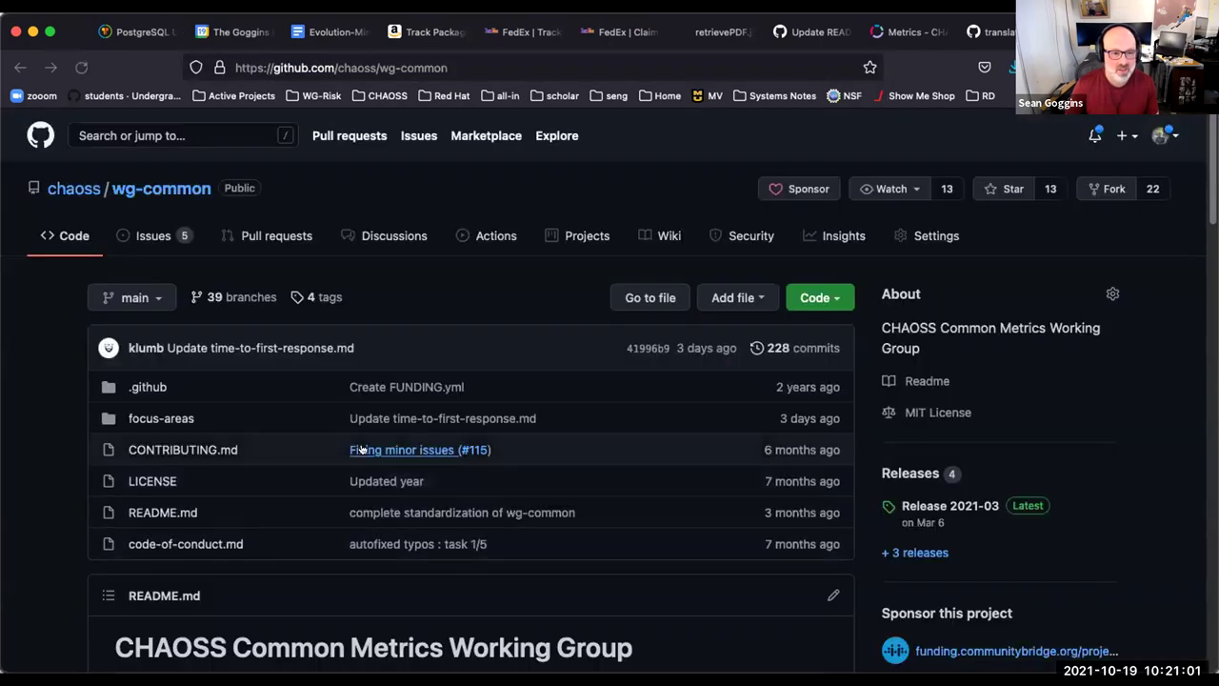
scroll(314, 483, "down", 10)
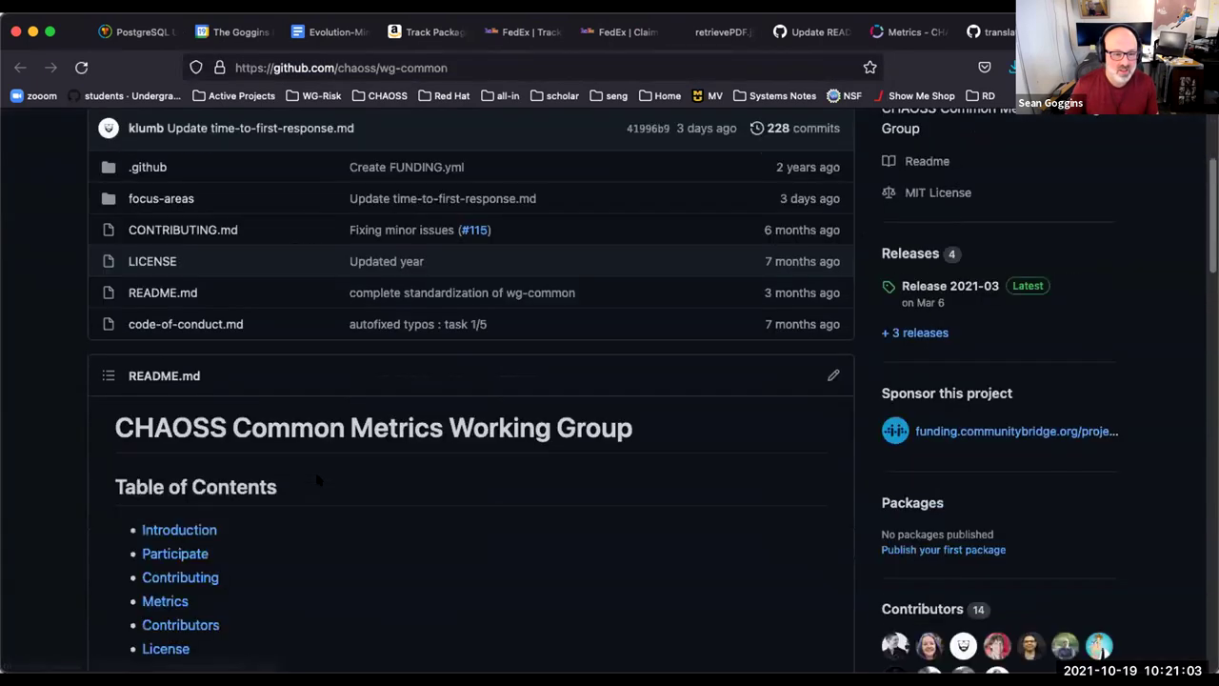
scroll(317, 489, "down", 8)
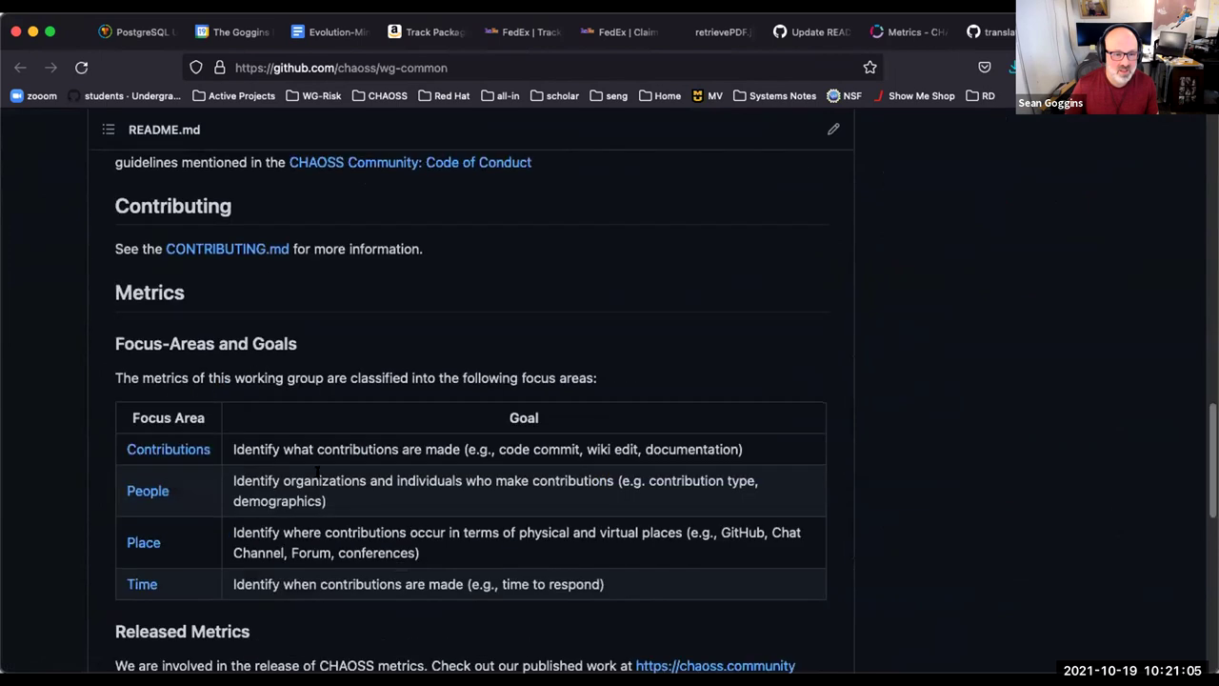
scroll(318, 476, "down", 2)
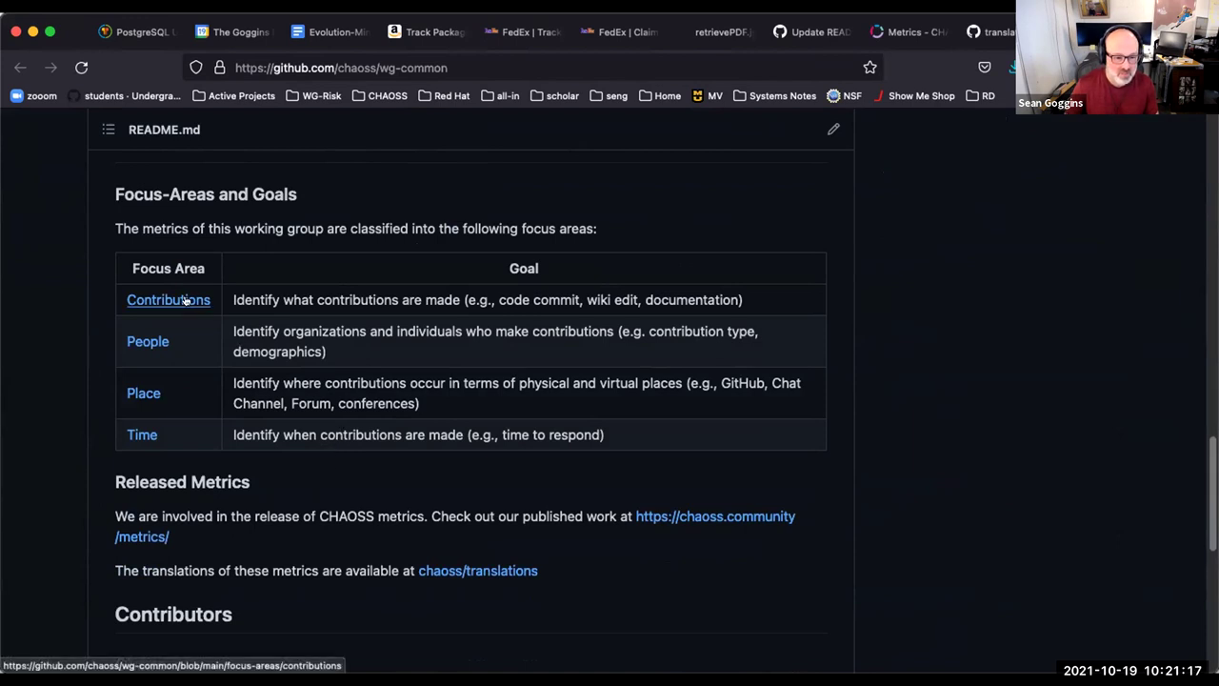
scroll(186, 301, "up", 10)
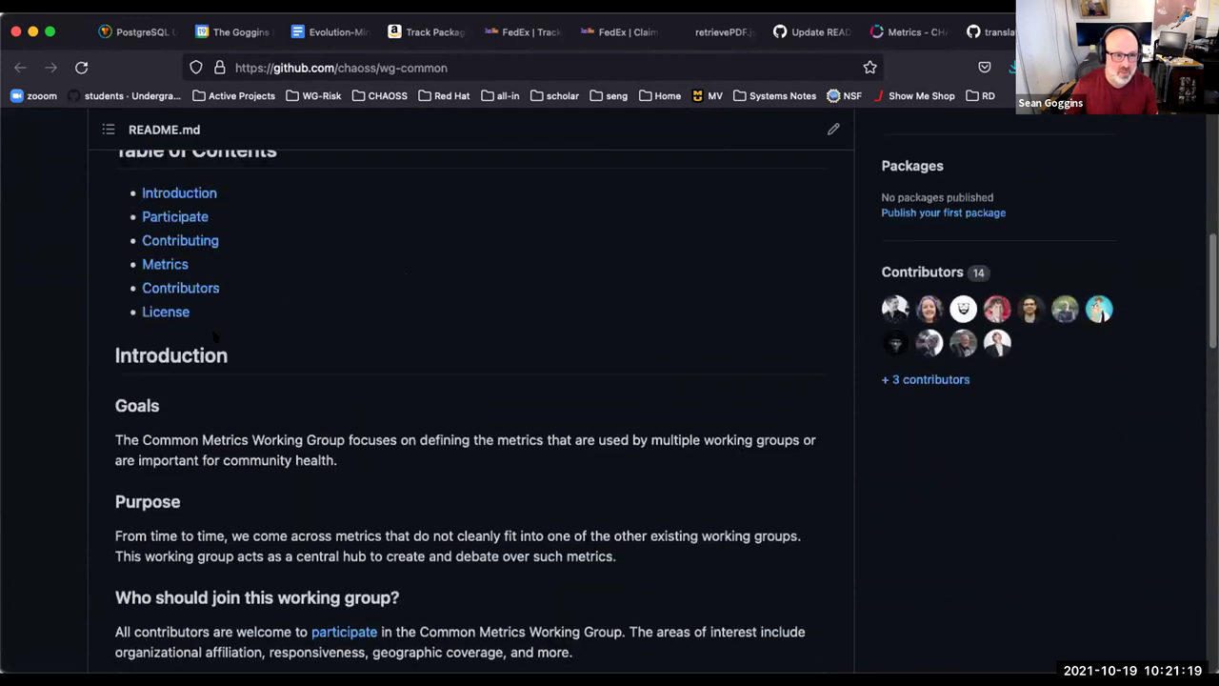
Step: Switch to the chaoss/wg-dei repository and examine the focus-area table and its link targets in README.md
left_click_drag(399, 63, 493, 63)
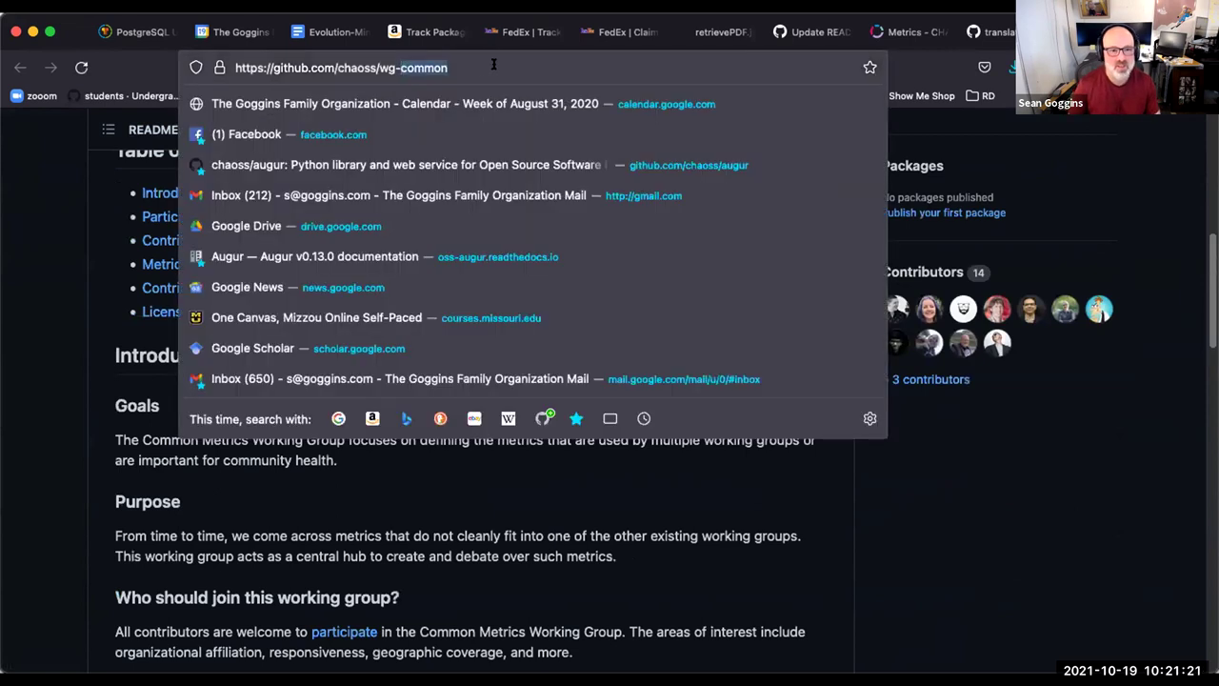
type("dei")
key("Return")
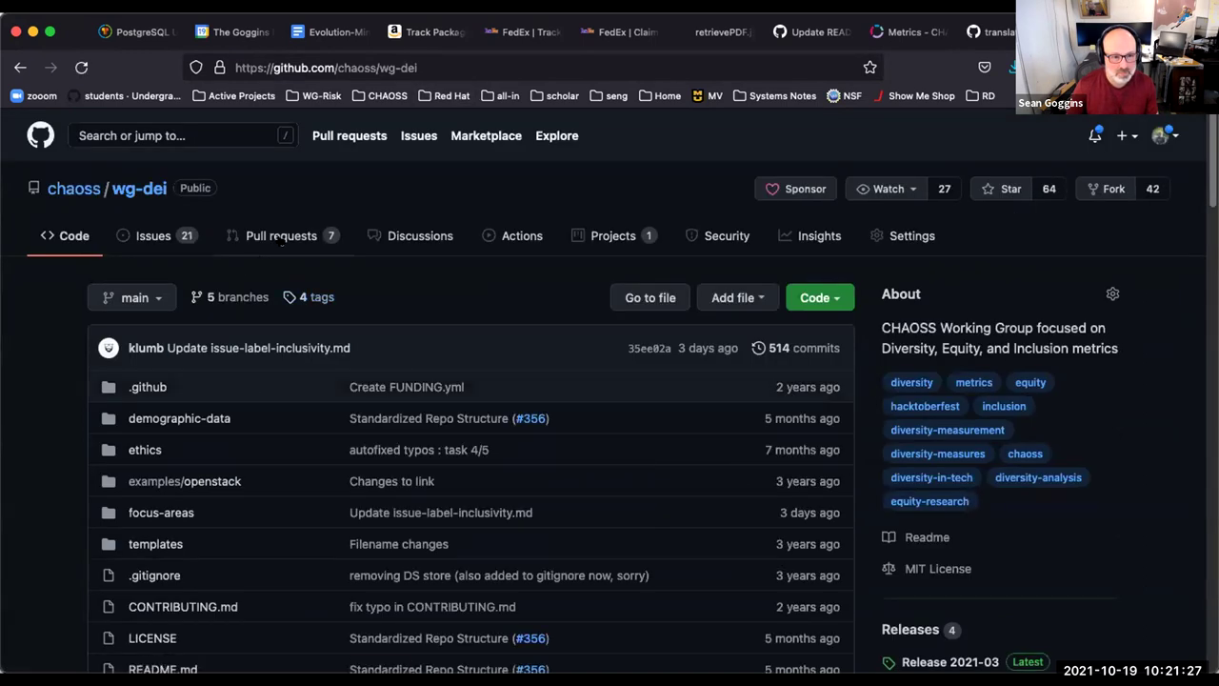
scroll(274, 439, "down", 10)
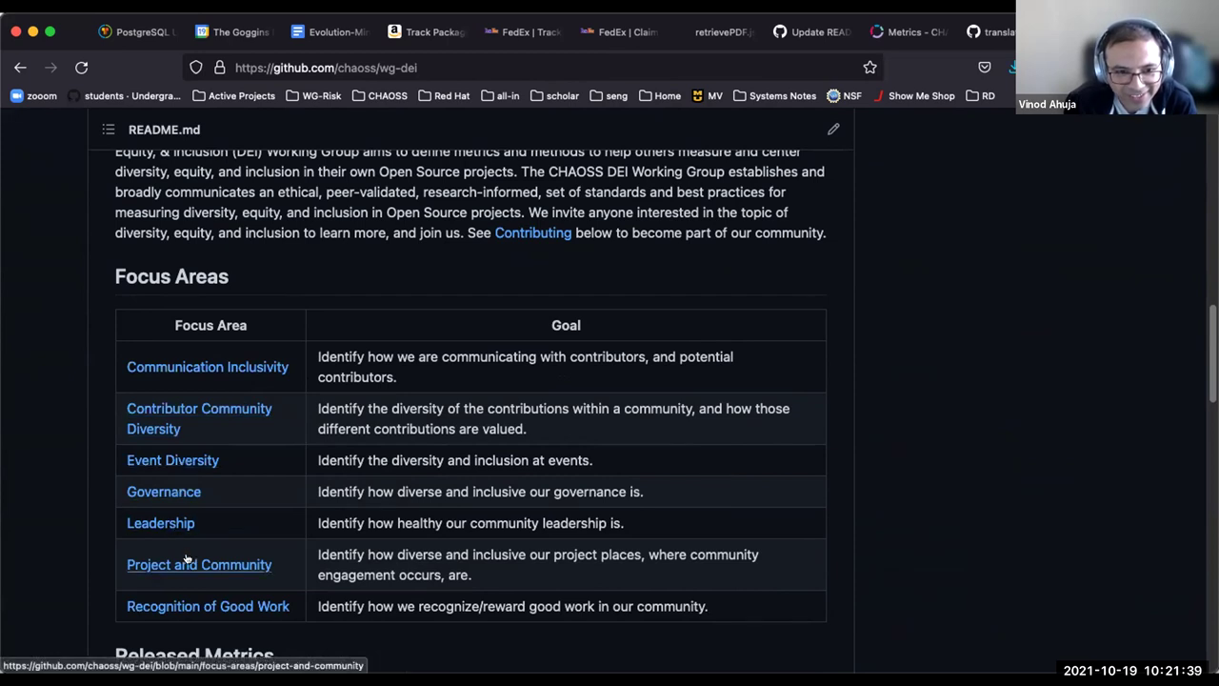
scroll(190, 557, "up", 10)
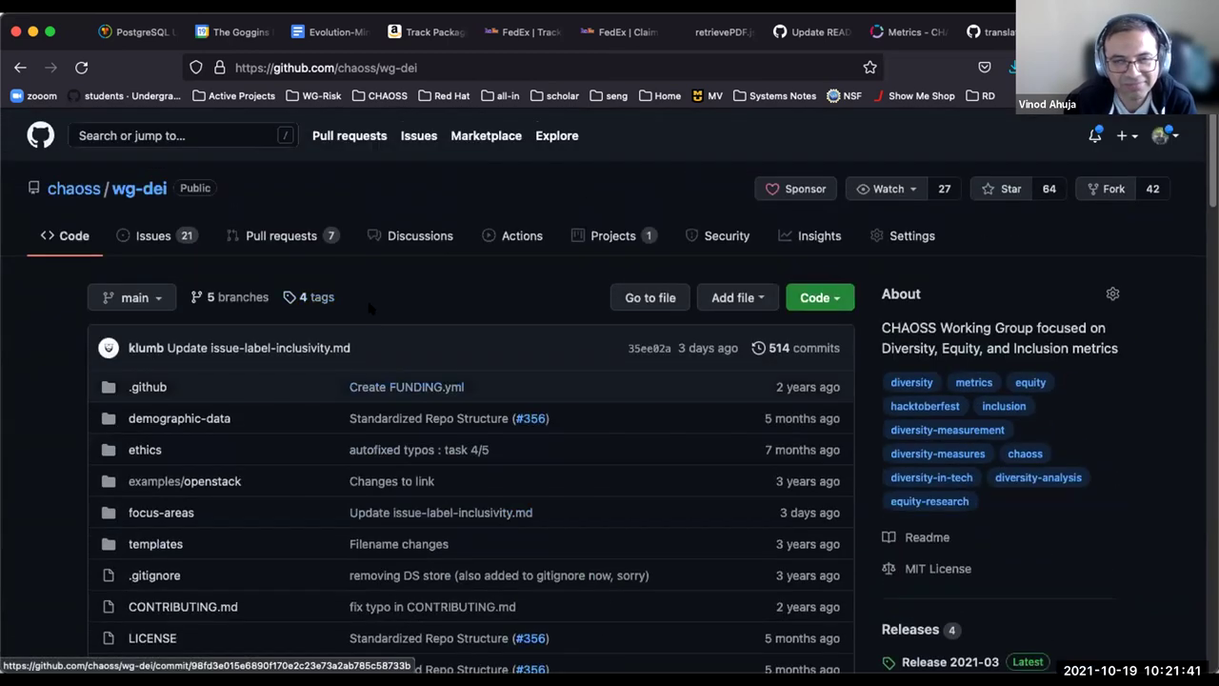
Step: Switch to the chaoss/wg-value repository and examine the focus-area table in its README.md
left_click_drag(399, 69, 436, 72)
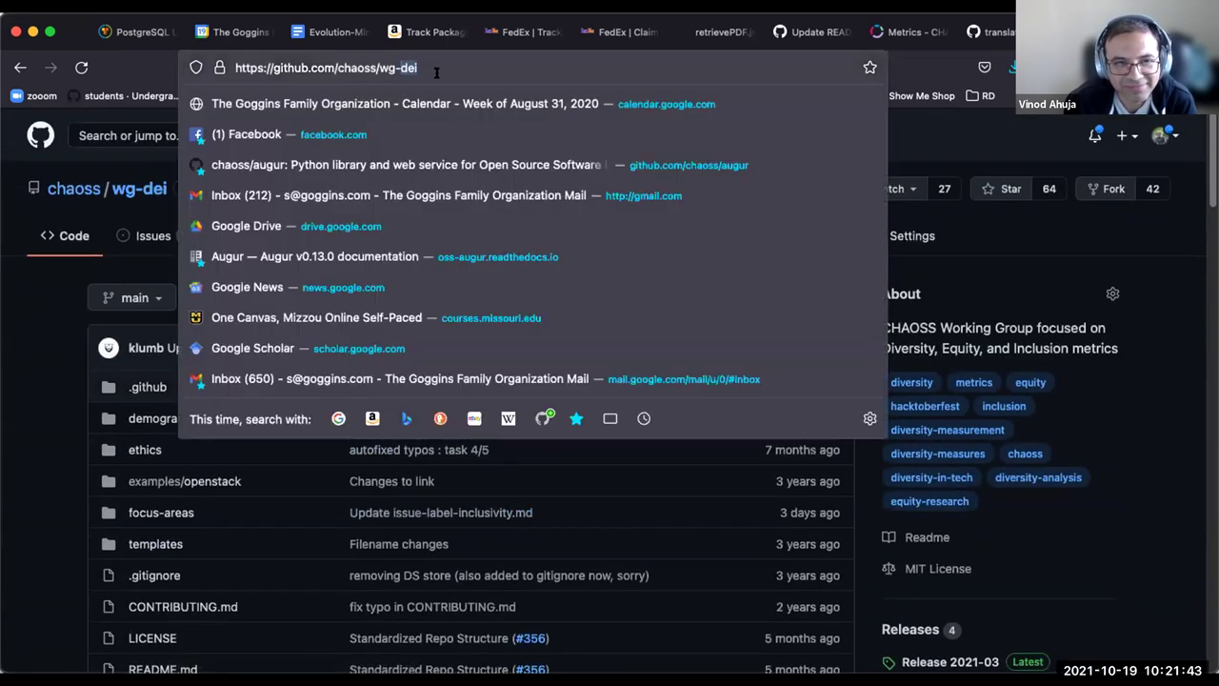
type("value")
key("Return")
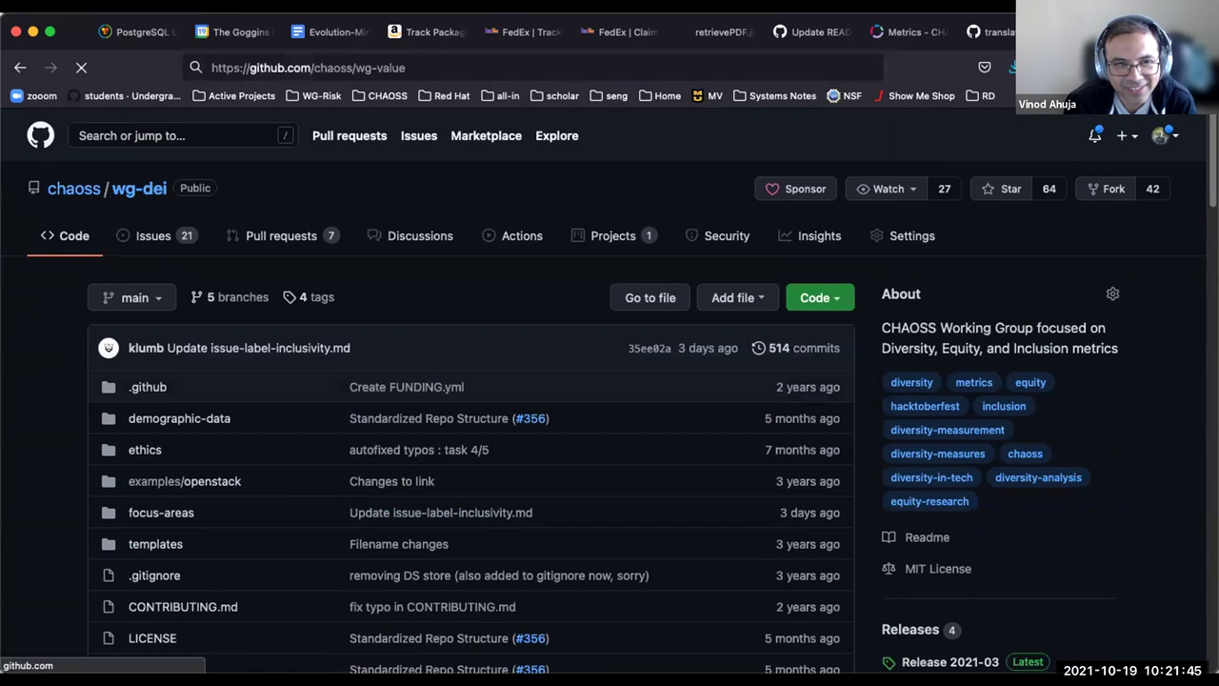
scroll(374, 389, "down", 6)
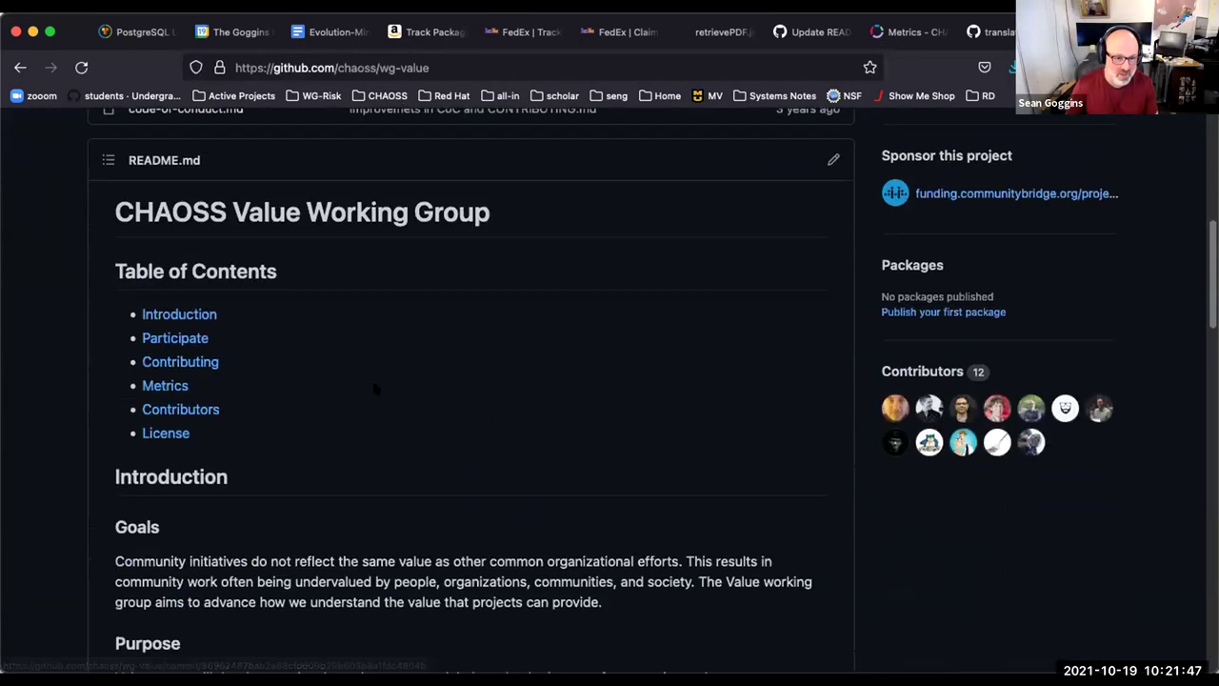
scroll(375, 388, "down", 15)
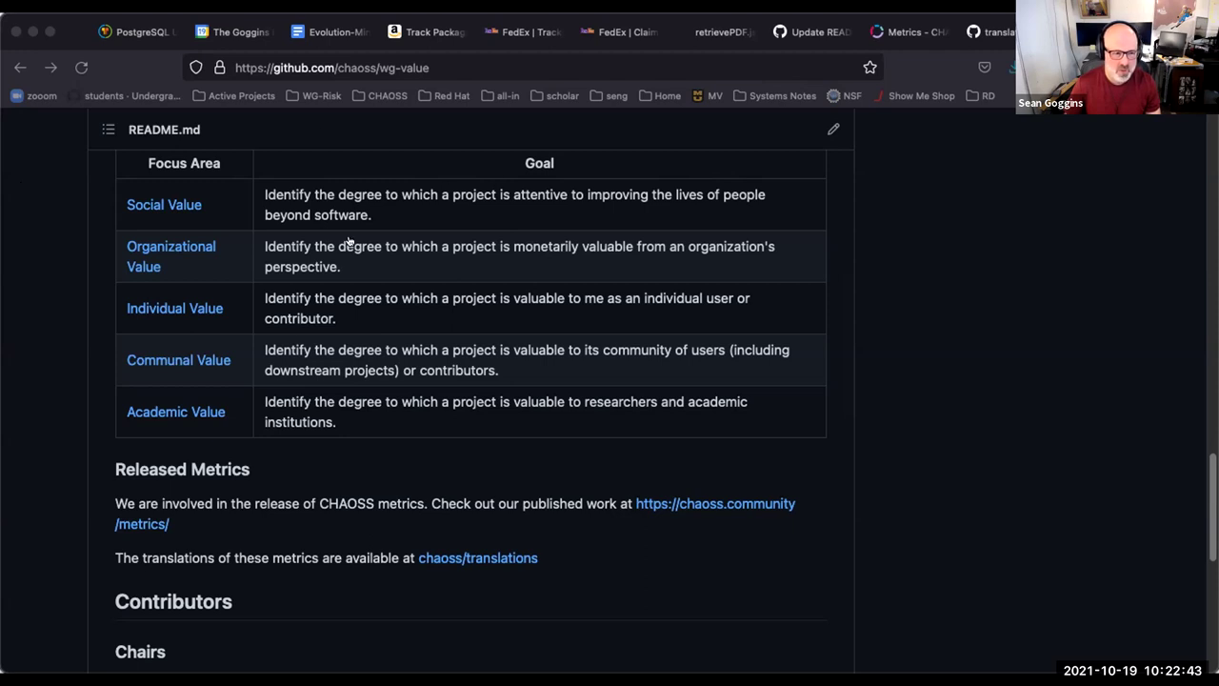
Step: Go from pull request #424 to wg-evolution's main page, test the Code Development Process Quality link in README.md, and return to the repository
left_click(240, 415)
left_click(814, 31)
scroll(562, 252, "up", 15)
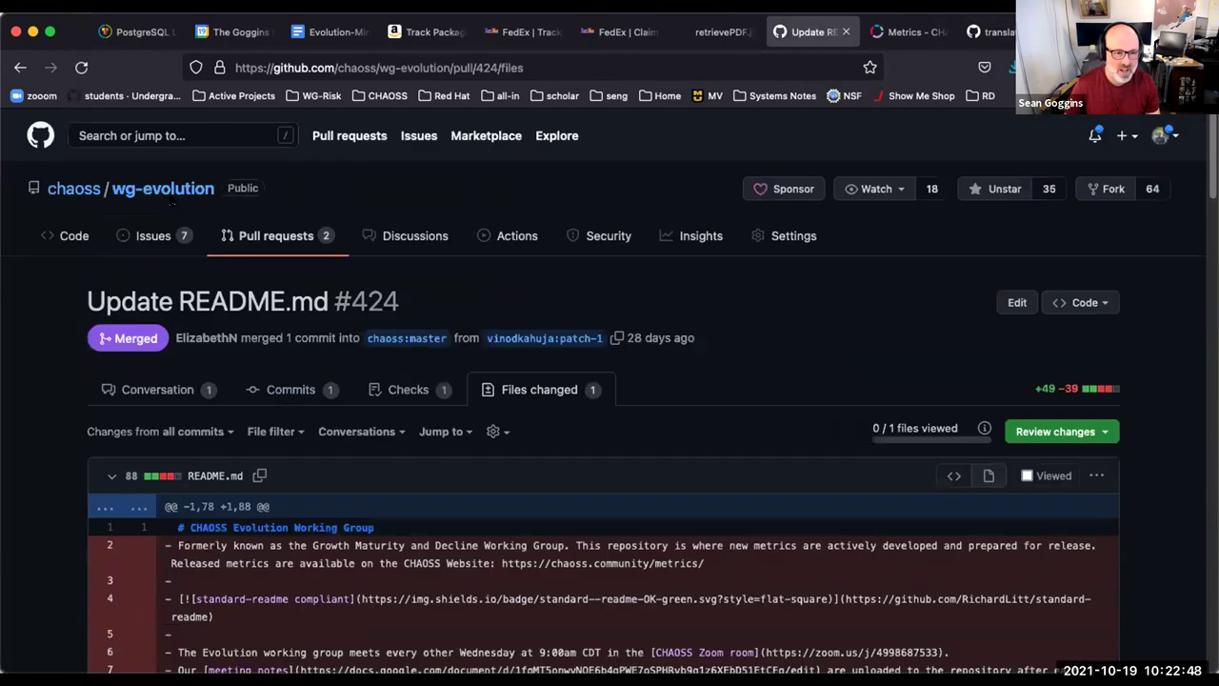
left_click(163, 188)
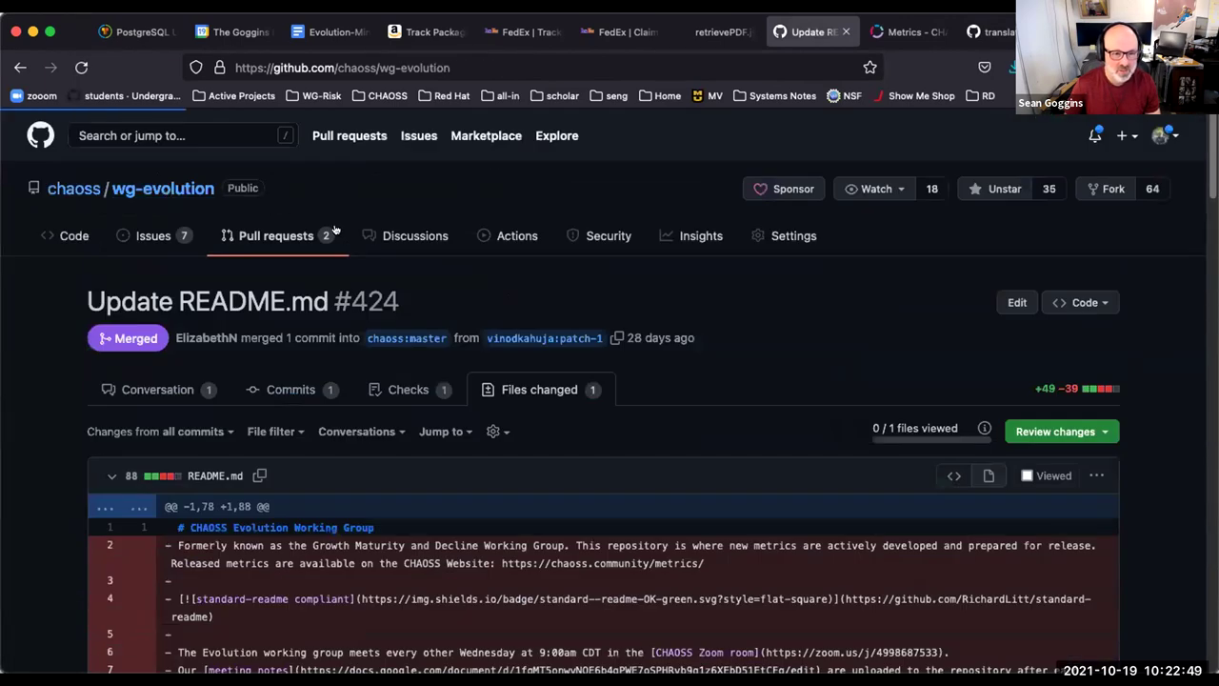
scroll(617, 326, "down", 10)
scroll(617, 326, "down", 15)
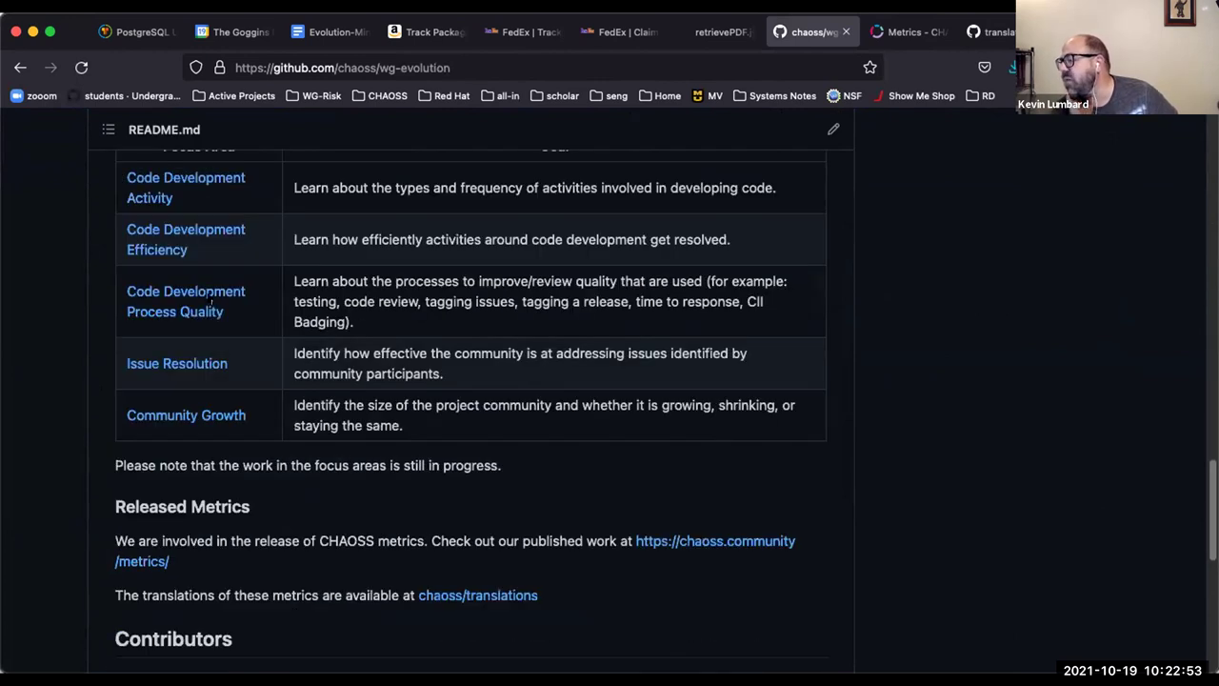
left_click(204, 293)
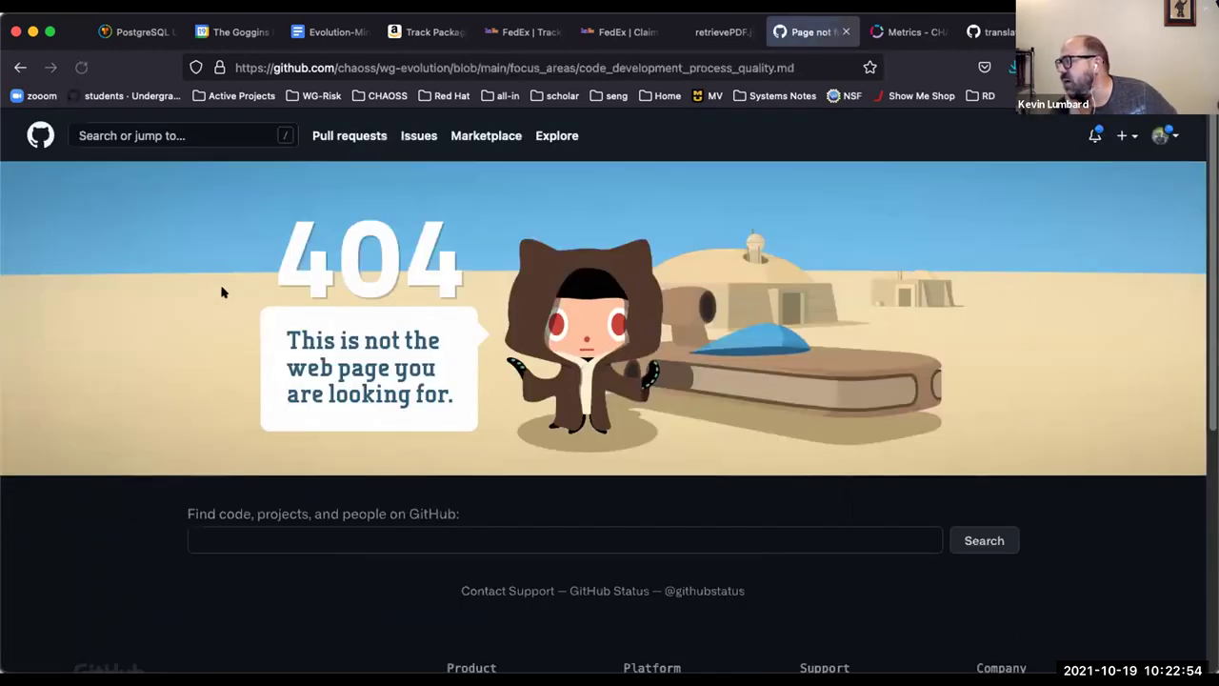
left_click(12, 68)
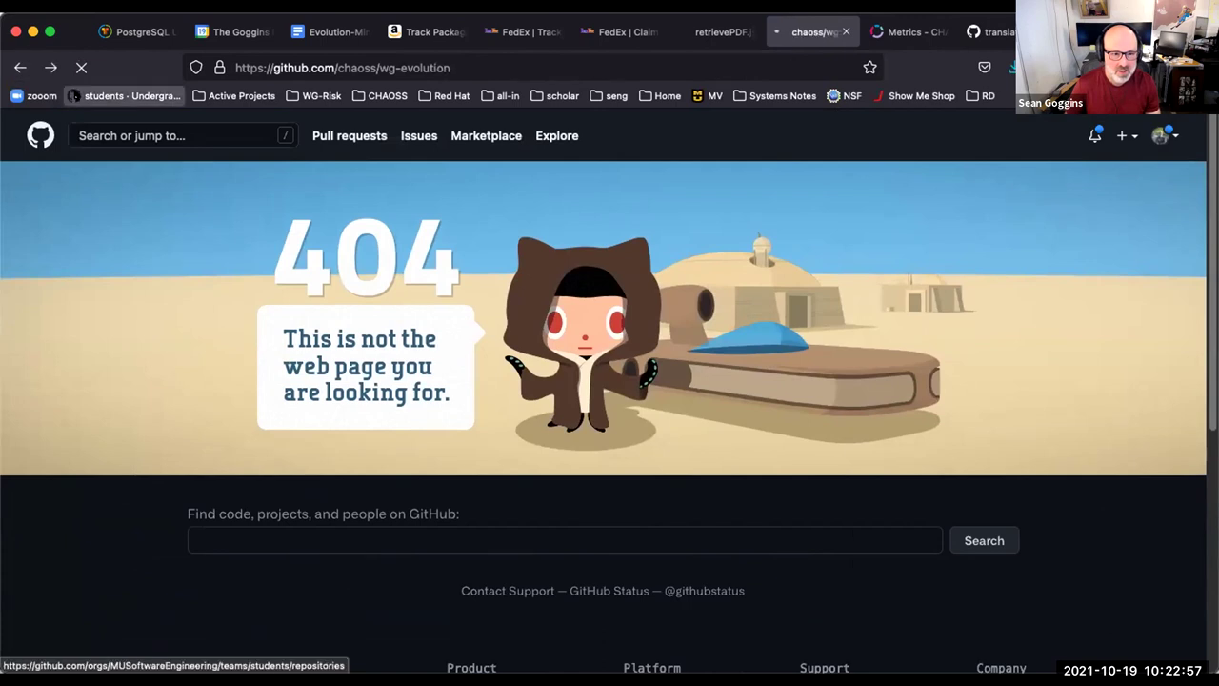